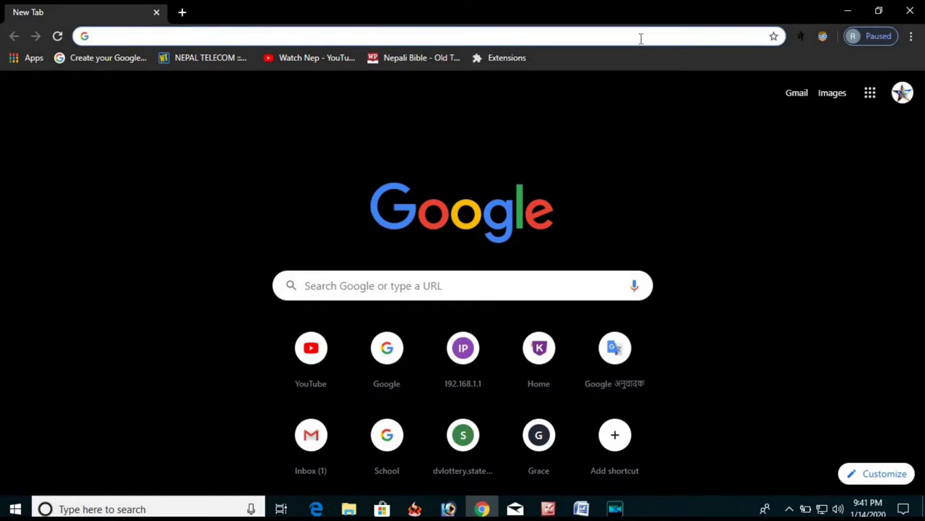
{"action": "type", "text": "w"}
{"action": "key", "text": "BackSpace"}
{"action": "key", "text": "BackSpace"}
{"action": "type", "text": "www."}
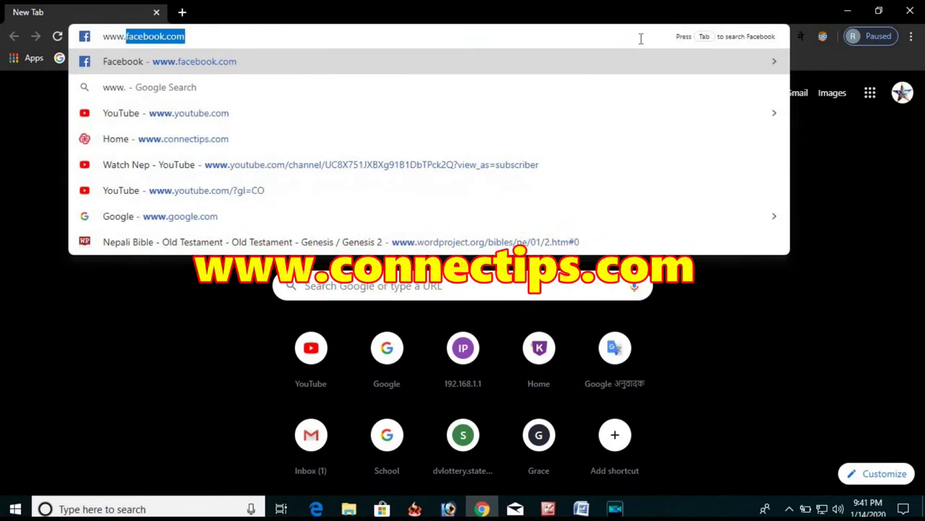
{"action": "type", "text": "conne"}
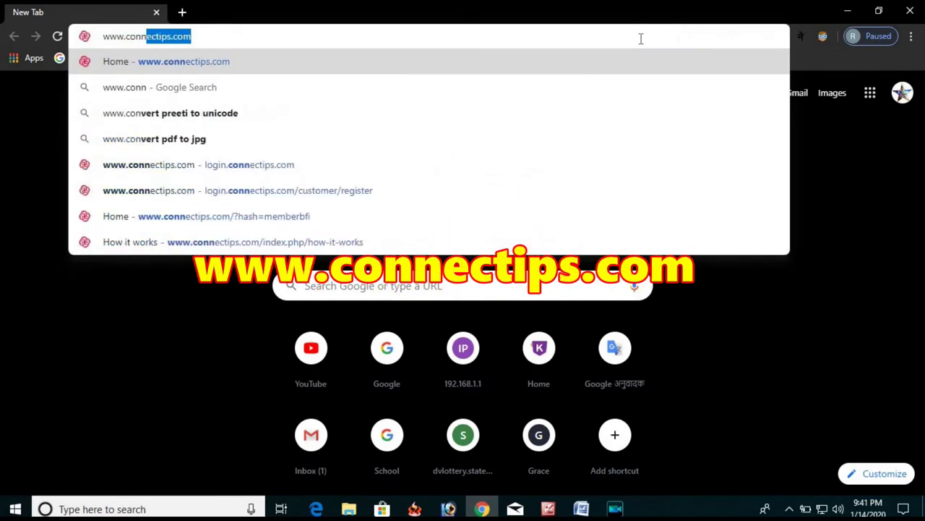
{"action": "type", "text": "ct"}
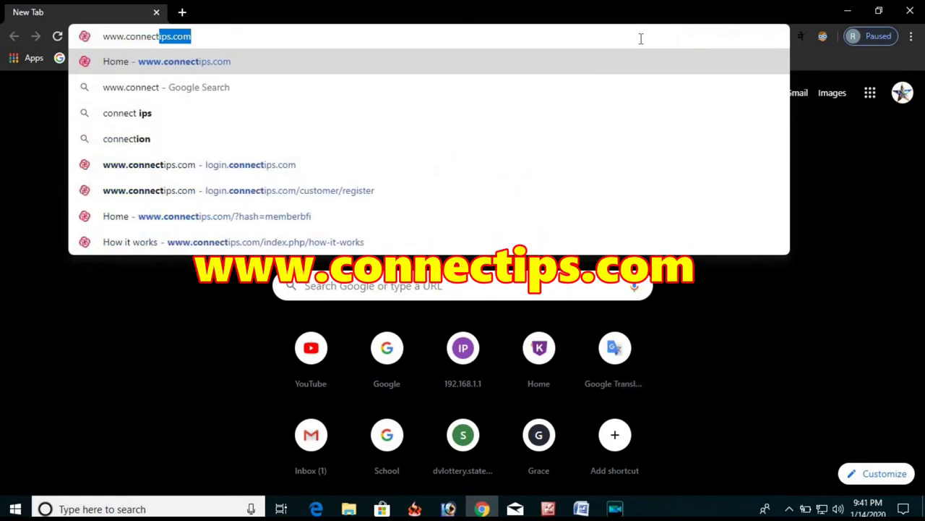
{"action": "type", "text": "ips"}
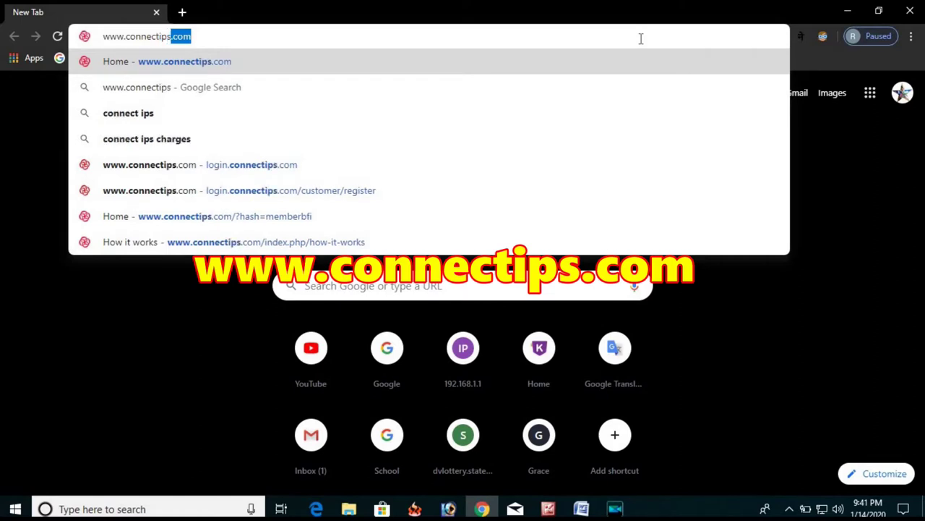
{"action": "type", "text": ".com"}
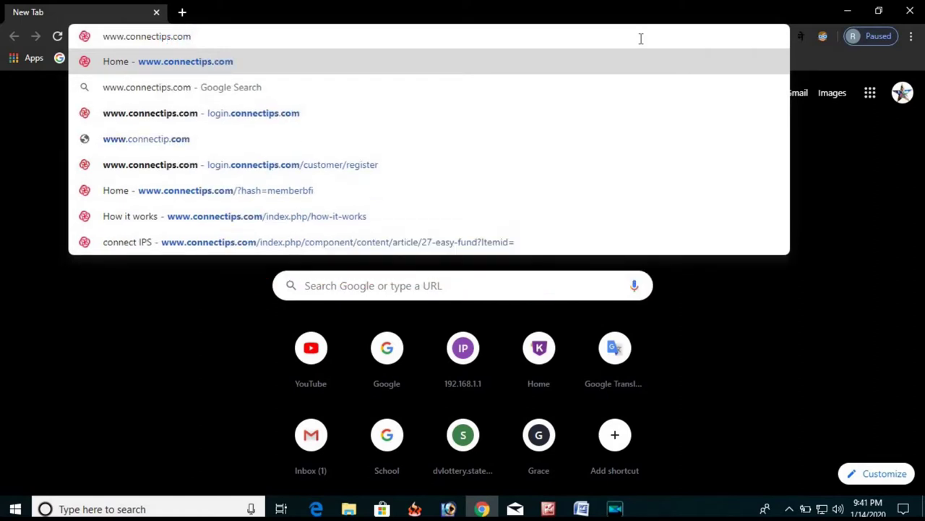
{"action": "key", "text": "Return"}
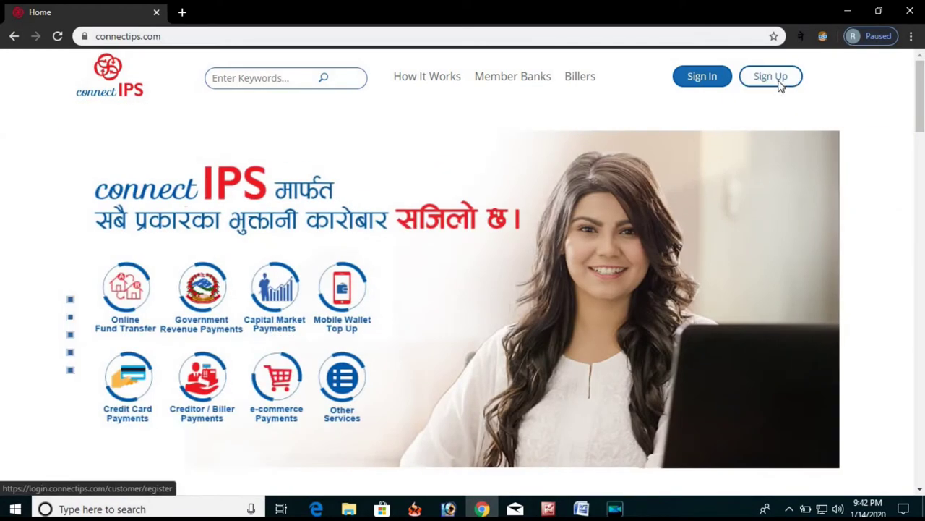
- Sign up on the connectIPS home page to bring up the Create User registration form
{"action": "left_click", "coordinate": [778, 85]}
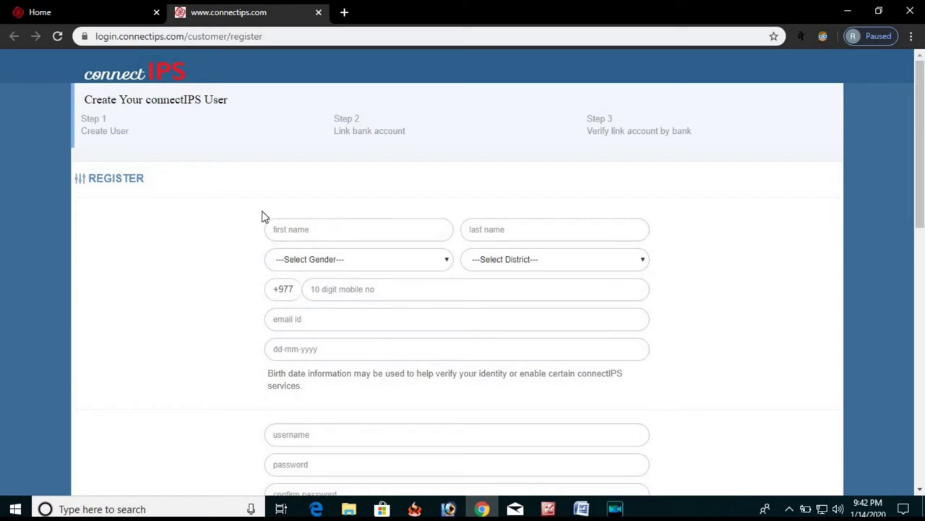
{"action": "left_click", "coordinate": [326, 232]}
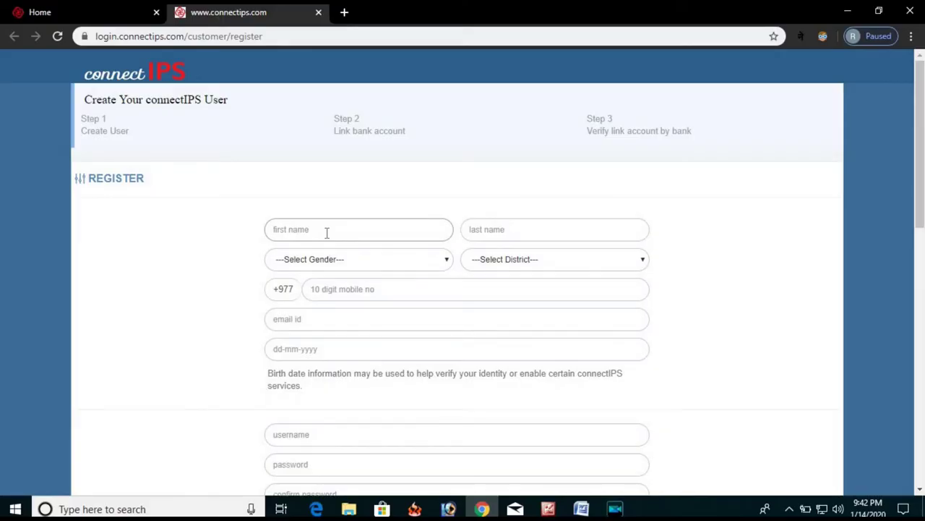
- Fill in the user's first name and last name on the registration form
{"action": "left_click", "coordinate": [327, 232]}
{"action": "key", "text": "Tab"}
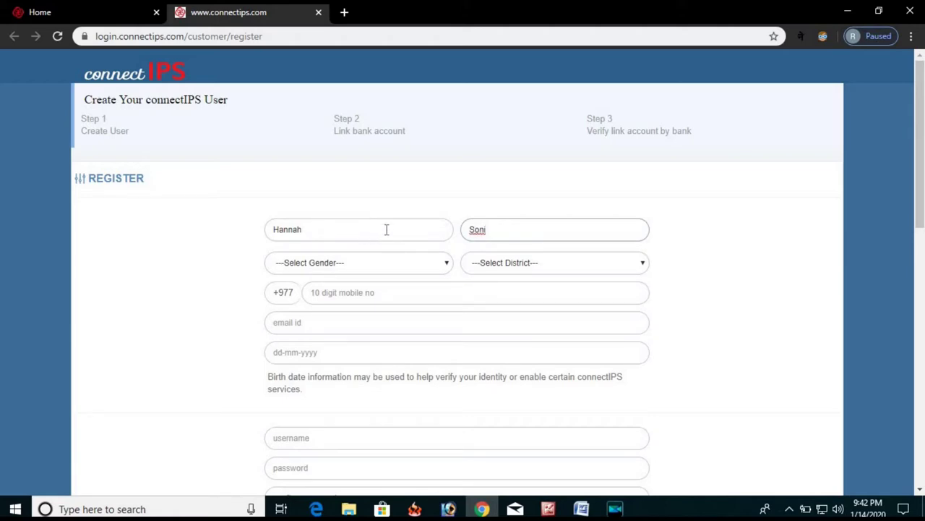
- Set Gender to FEMALE and District to ROLPA
{"action": "left_click", "coordinate": [367, 268]}
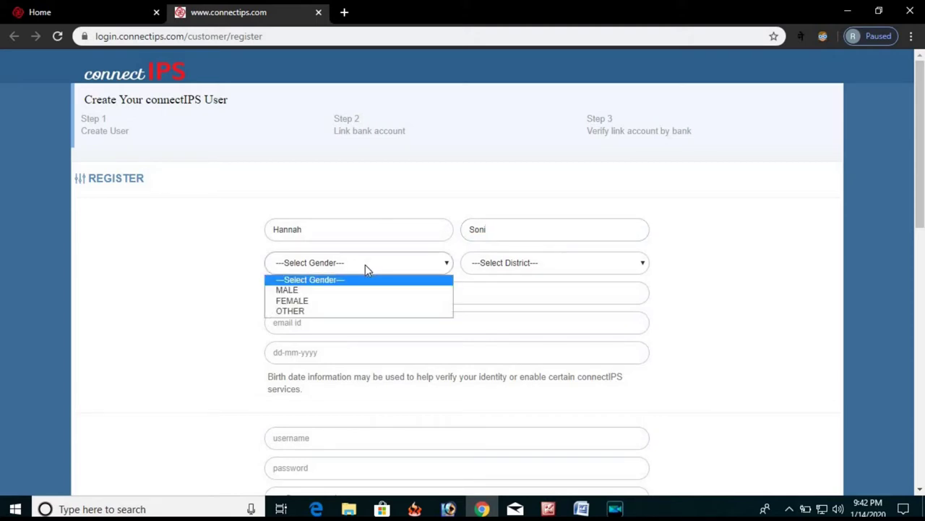
{"action": "left_click", "coordinate": [337, 303]}
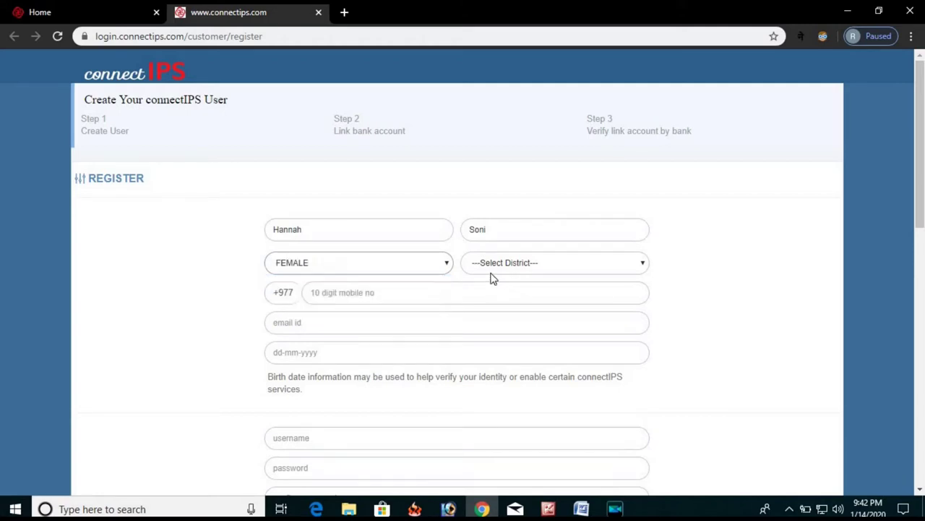
{"action": "left_click", "coordinate": [552, 266]}
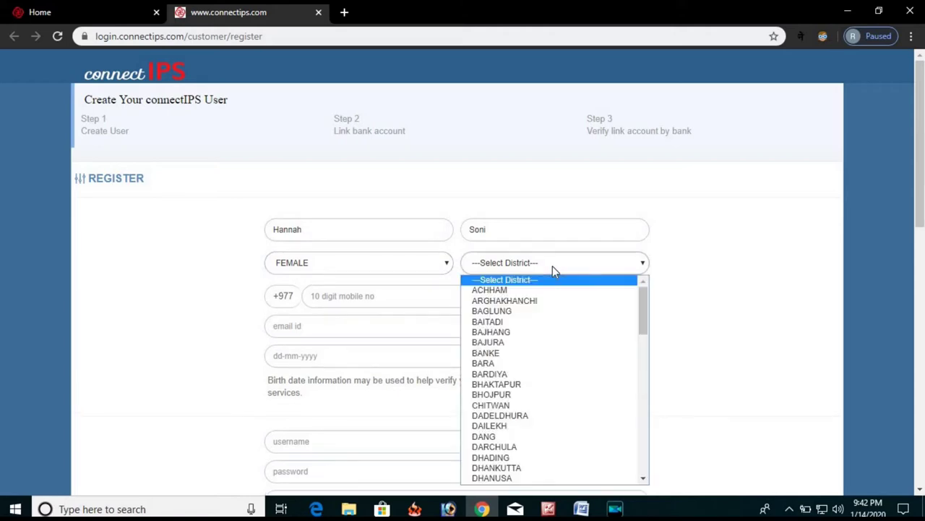
{"action": "key", "text": "r"}
{"action": "key", "text": "r"}
{"action": "key", "text": "r"}
{"action": "key", "text": "r"}
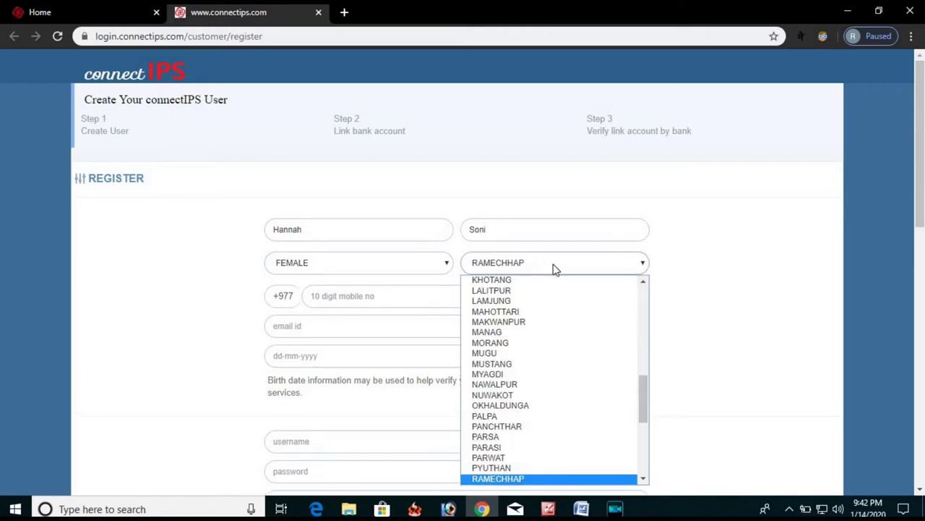
{"action": "left_click", "coordinate": [553, 265]}
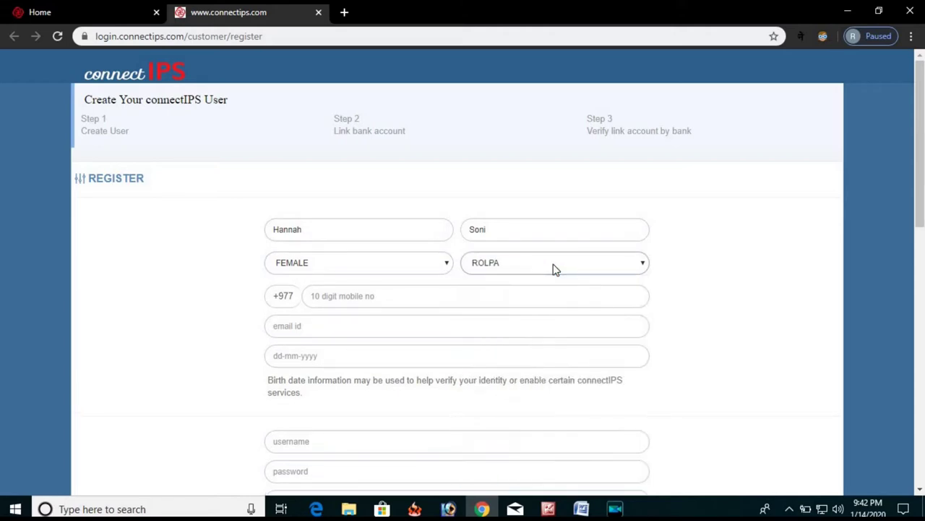
{"action": "left_click", "coordinate": [409, 295]}
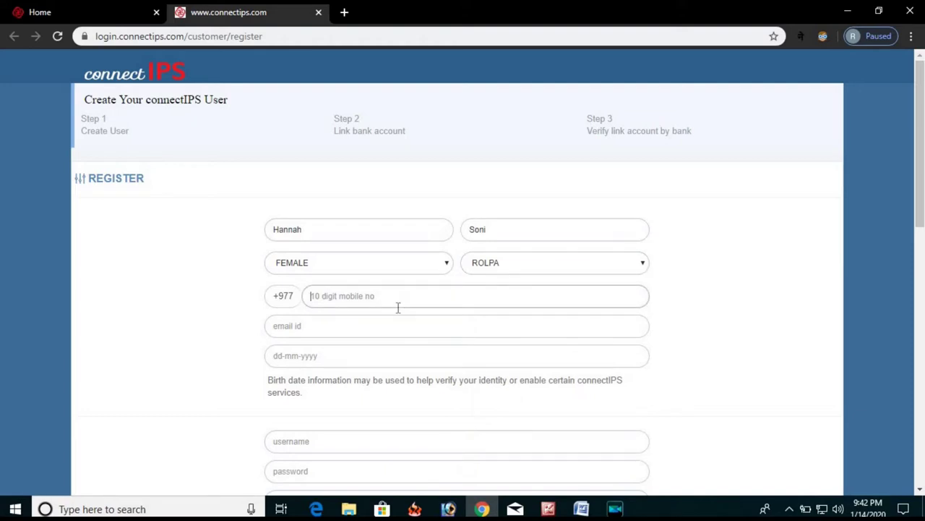
- Enter the user's mobile number and paste in their e-mail address
{"action": "type", "text": "98"}
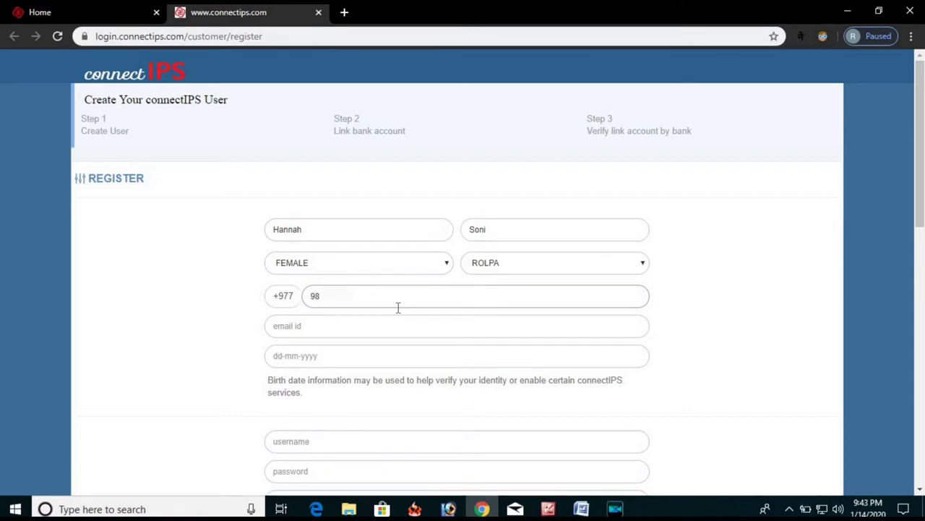
{"action": "type", "text": "0"}
{"action": "left_click", "coordinate": [396, 330]}
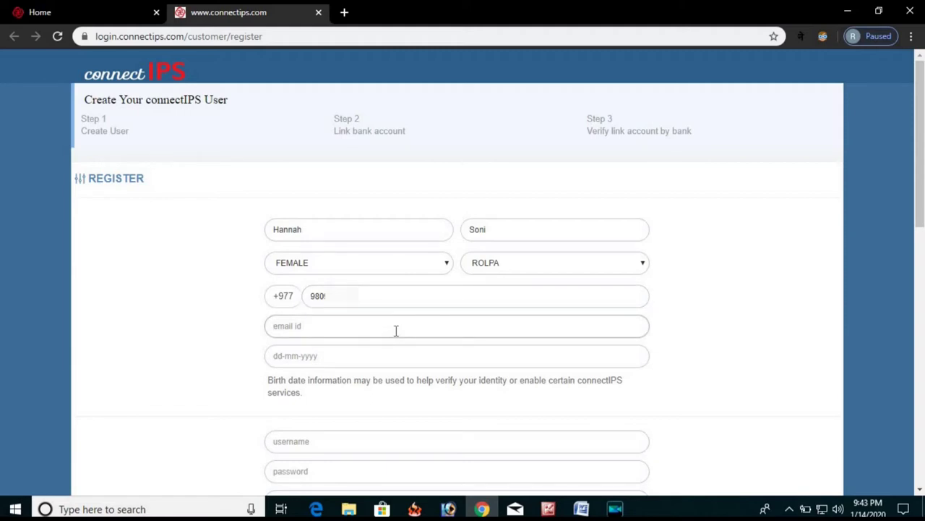
{"action": "key", "text": "ctrl+v"}
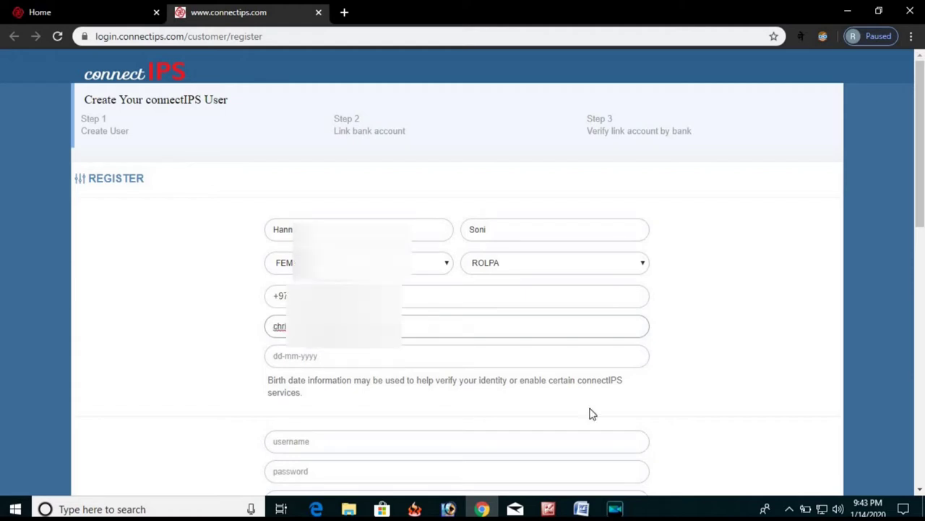
{"action": "scroll", "coordinate": [458, 368], "scroll_direction": "down", "scroll_amount": 3}
{"action": "scroll", "coordinate": [325, 160], "scroll_direction": "up", "scroll_amount": 2}
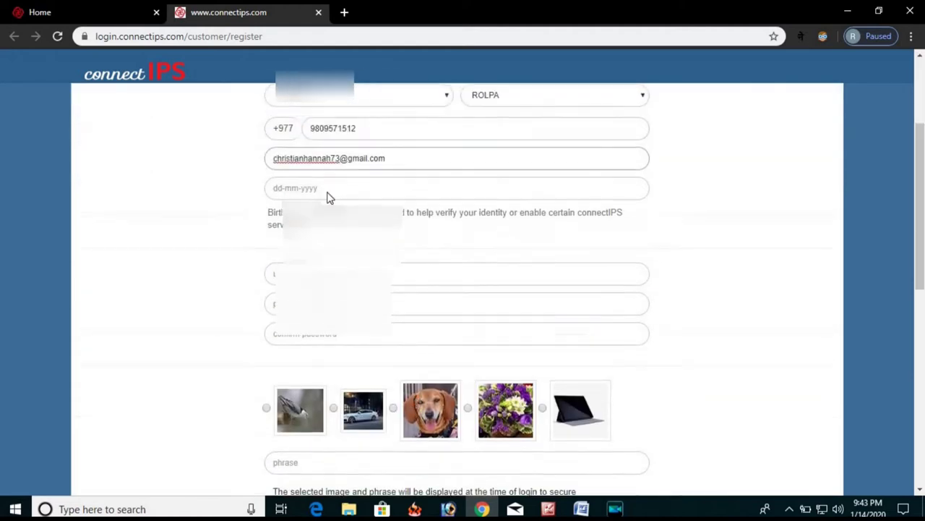
{"action": "left_click", "coordinate": [345, 290]}
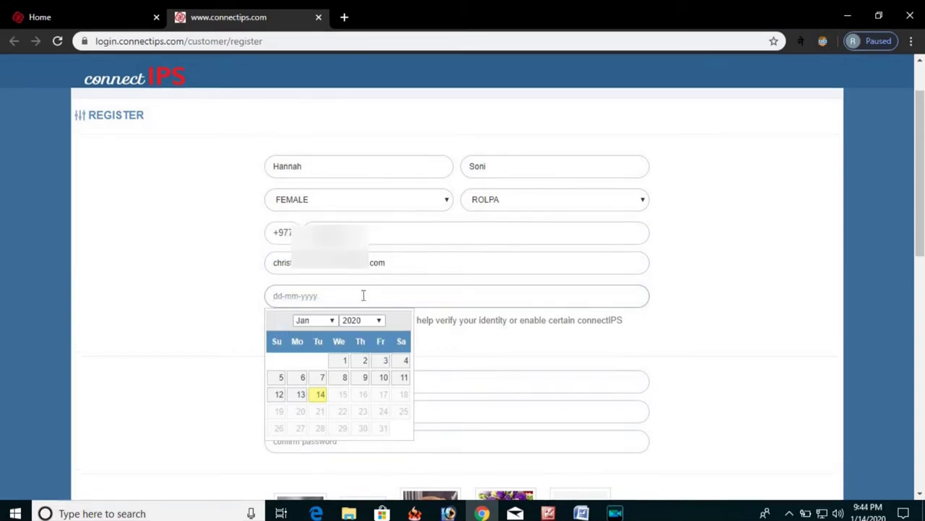
- Pick year 1996, month February and day 9 in the date-of-birth calendar
{"action": "scroll", "coordinate": [364, 295], "scroll_direction": "down", "scroll_amount": 1}
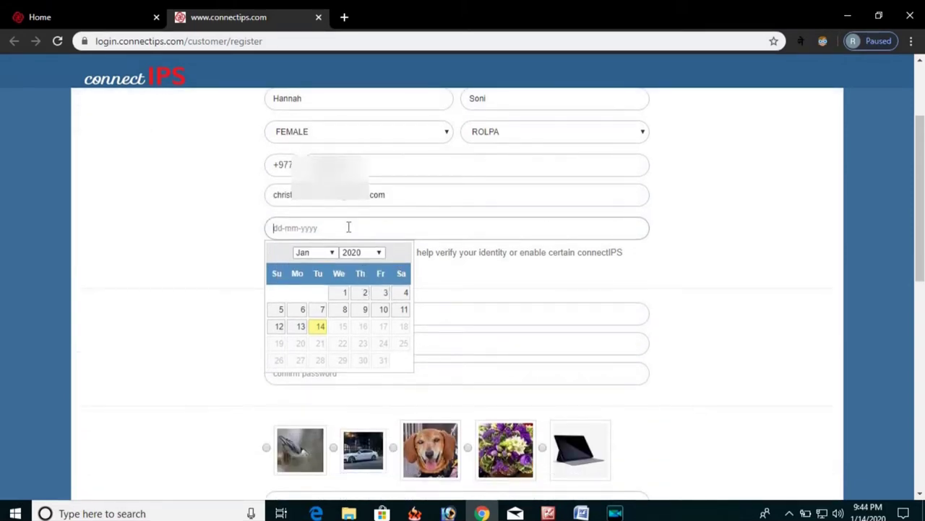
{"action": "left_click", "coordinate": [362, 252]}
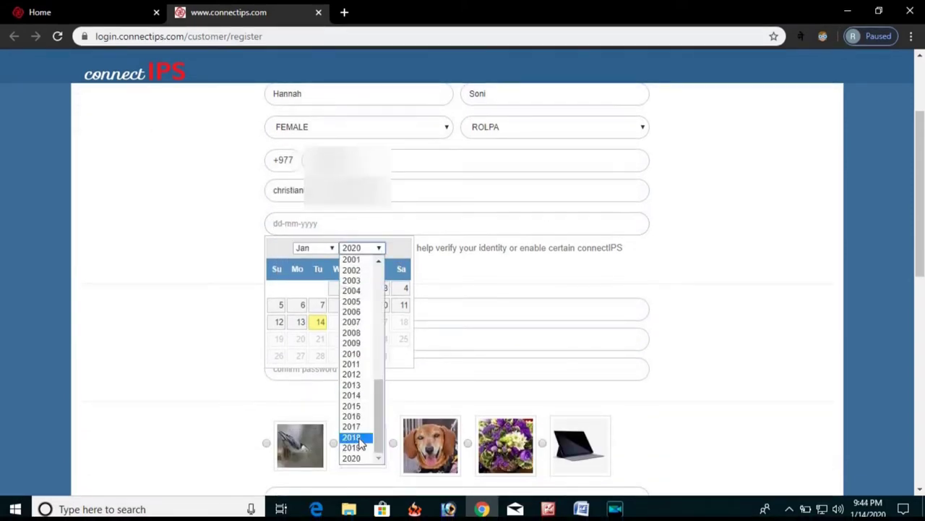
{"action": "scroll", "coordinate": [355, 357], "scroll_direction": "up", "scroll_amount": 5}
{"action": "scroll", "coordinate": [354, 318], "scroll_direction": "down", "scroll_amount": 4}
{"action": "left_click", "coordinate": [354, 392]}
{"action": "left_click", "coordinate": [318, 247]}
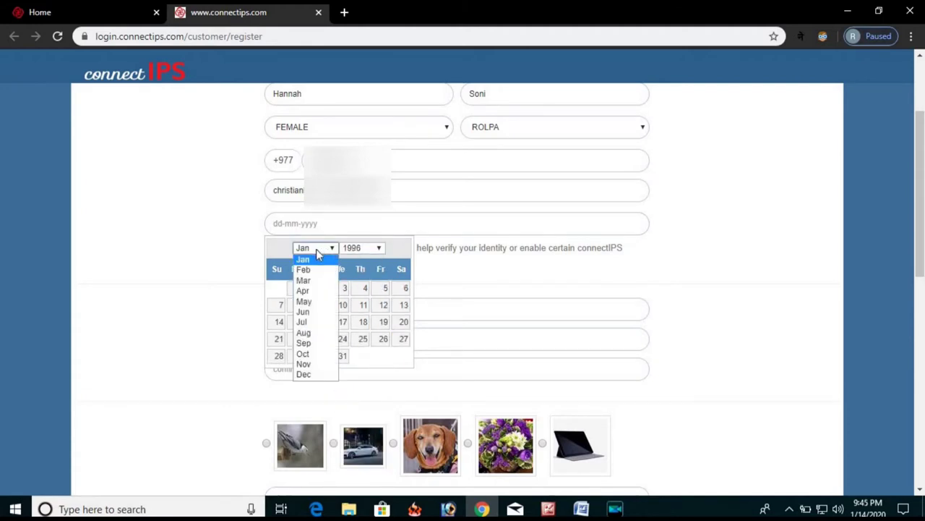
{"action": "left_click", "coordinate": [303, 269]}
{"action": "left_click", "coordinate": [383, 304]}
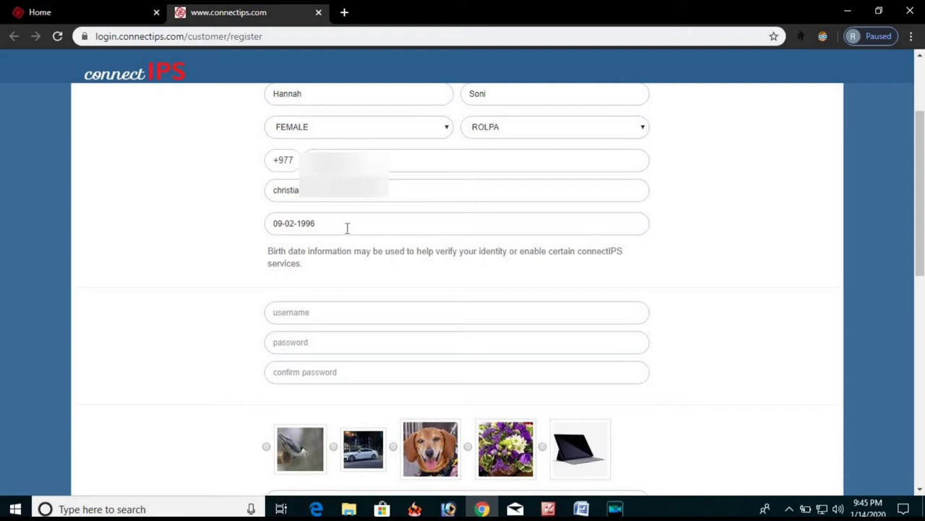
{"action": "left_click", "coordinate": [440, 216]}
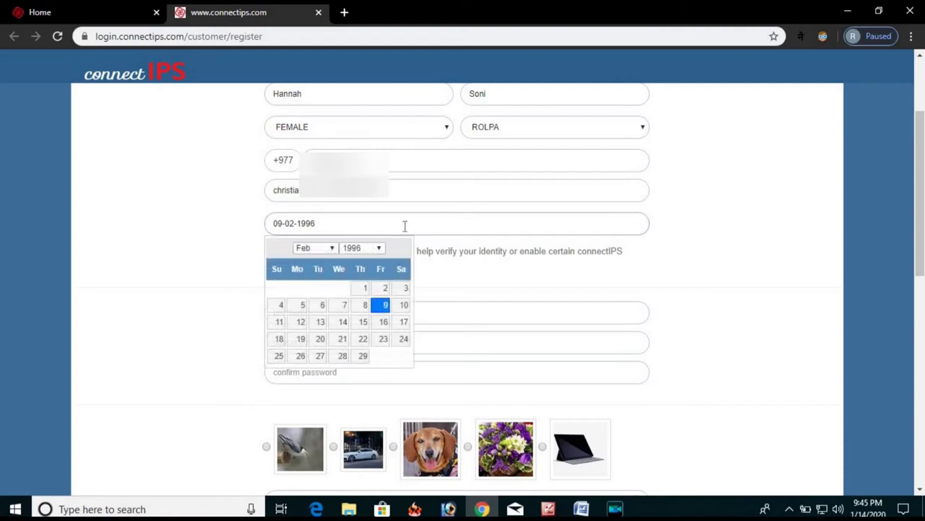
{"action": "left_click", "coordinate": [336, 287]}
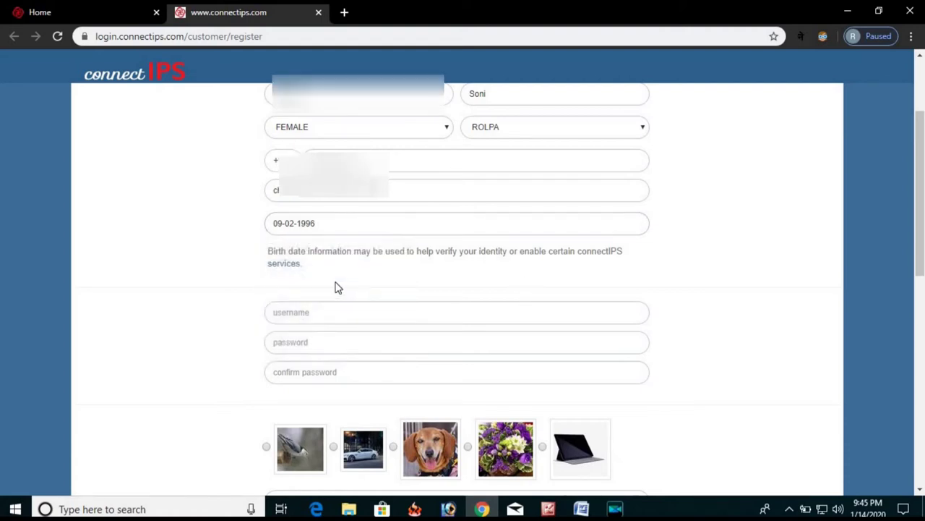
- Copy the entered e-mail address and paste it into the username field
{"action": "scroll", "coordinate": [337, 287], "scroll_direction": "down", "scroll_amount": 1}
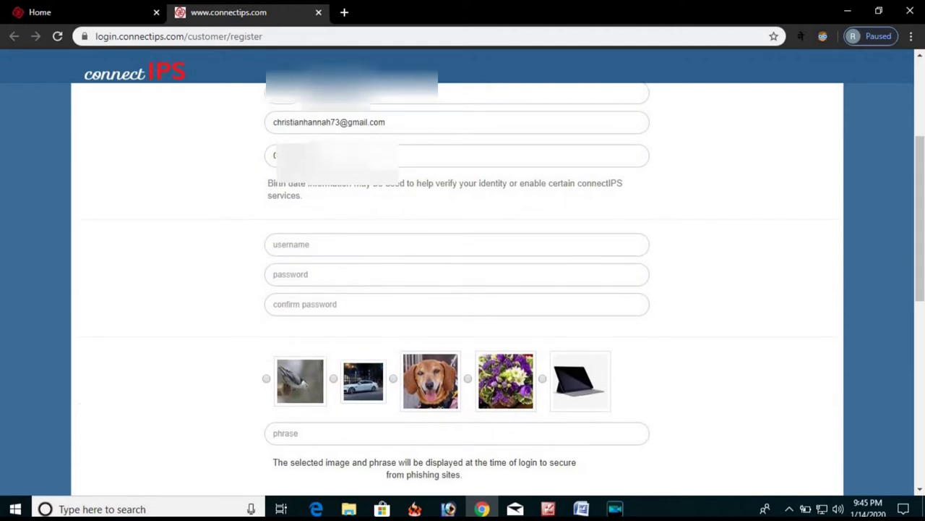
{"action": "triple_click", "coordinate": [360, 121]}
{"action": "key", "text": "ctrl+c"}
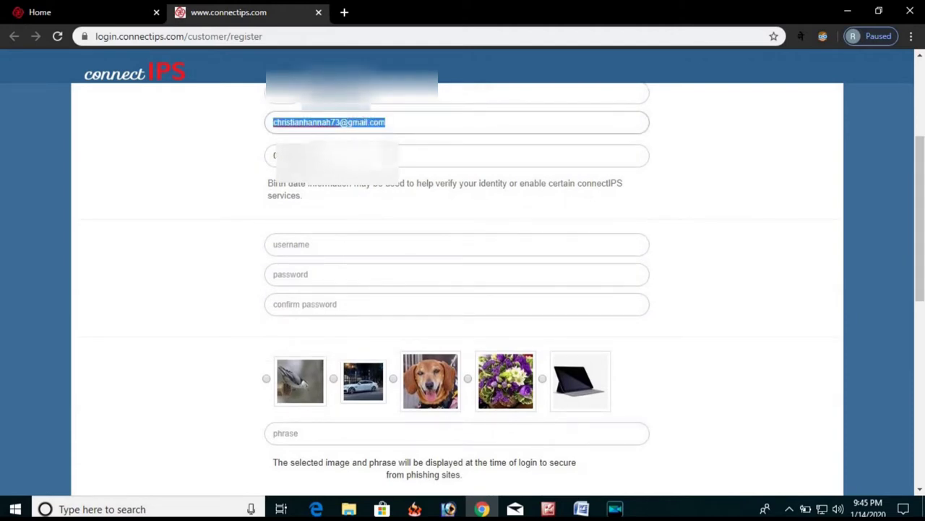
{"action": "left_click", "coordinate": [351, 242]}
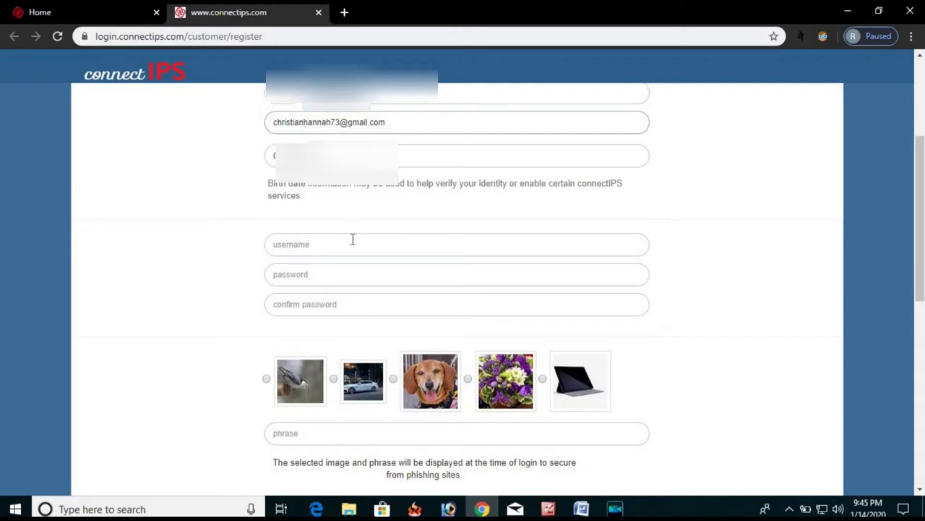
{"action": "key", "text": "ctrl+v"}
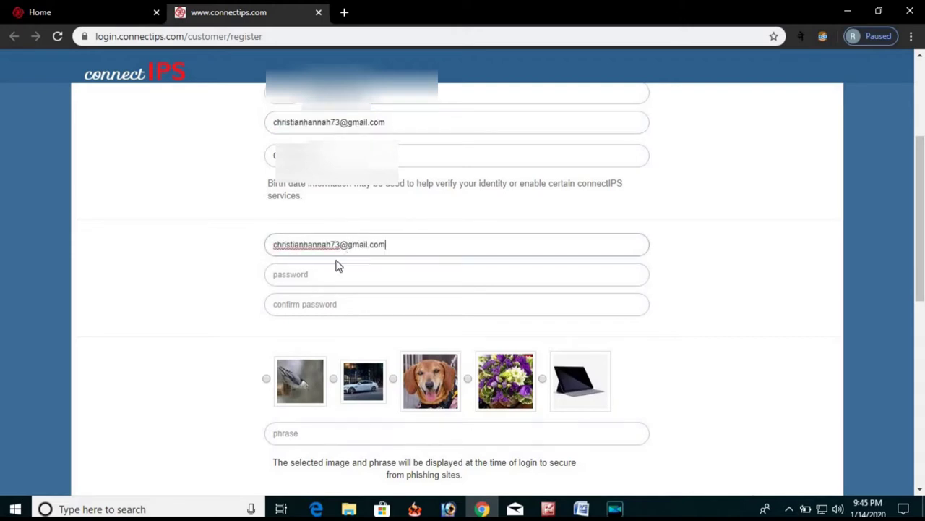
{"action": "left_click", "coordinate": [331, 278]}
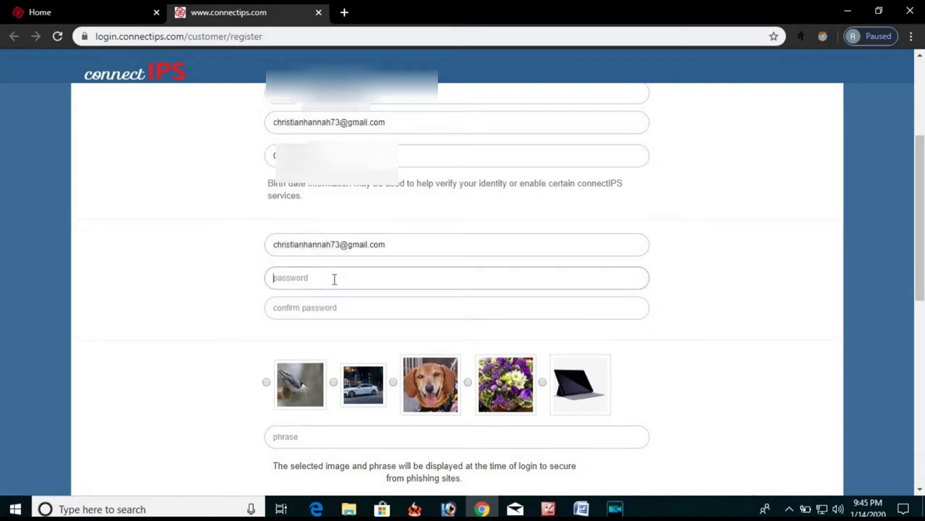
{"action": "scroll", "coordinate": [337, 278], "scroll_direction": "down", "scroll_amount": 1}
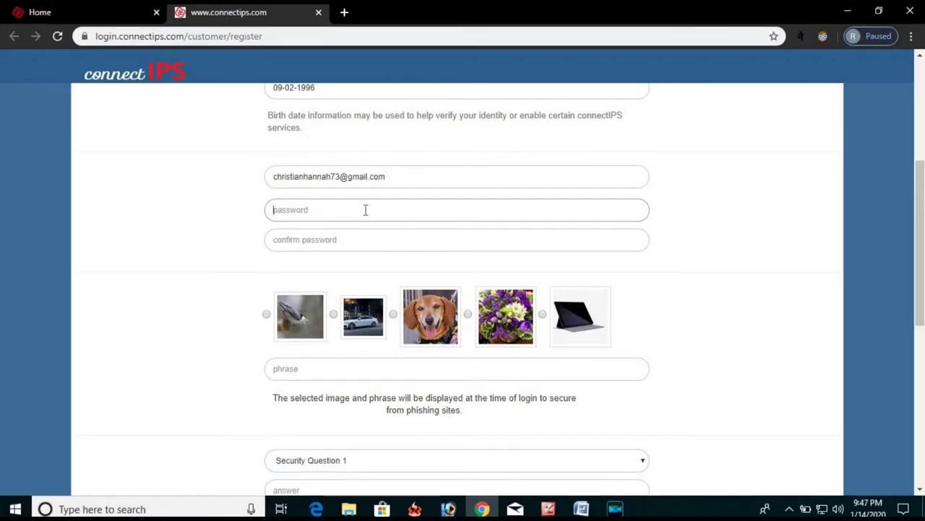
- Type an account password with an upper-case letter, a special character and numbers
{"action": "left_click", "coordinate": [365, 209]}
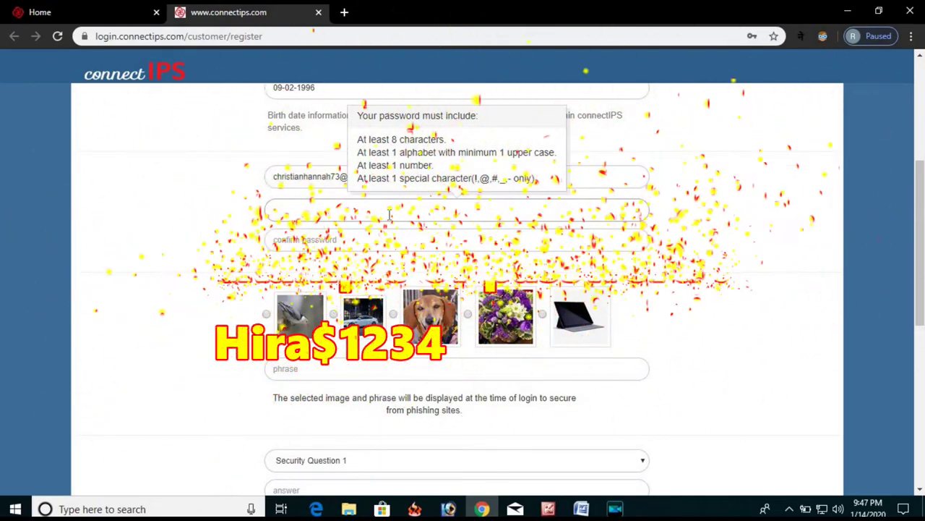
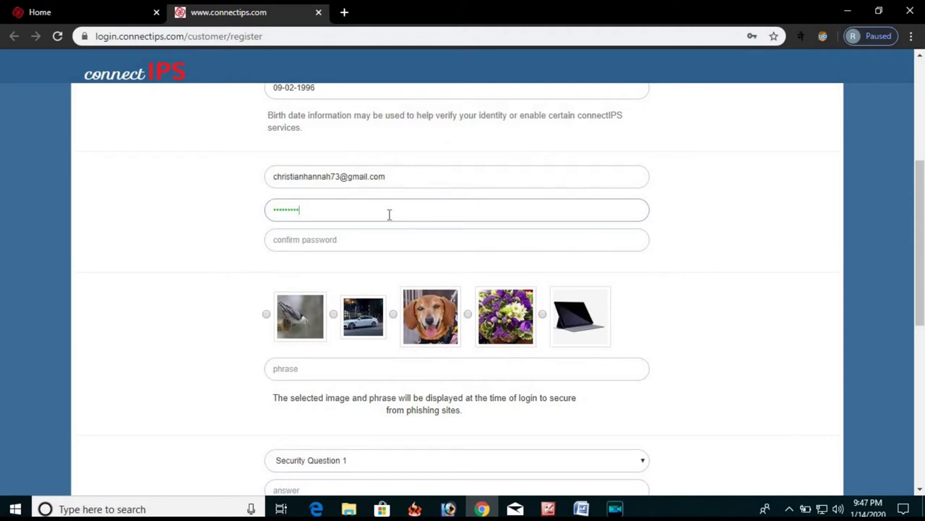
{"action": "left_click", "coordinate": [381, 250]}
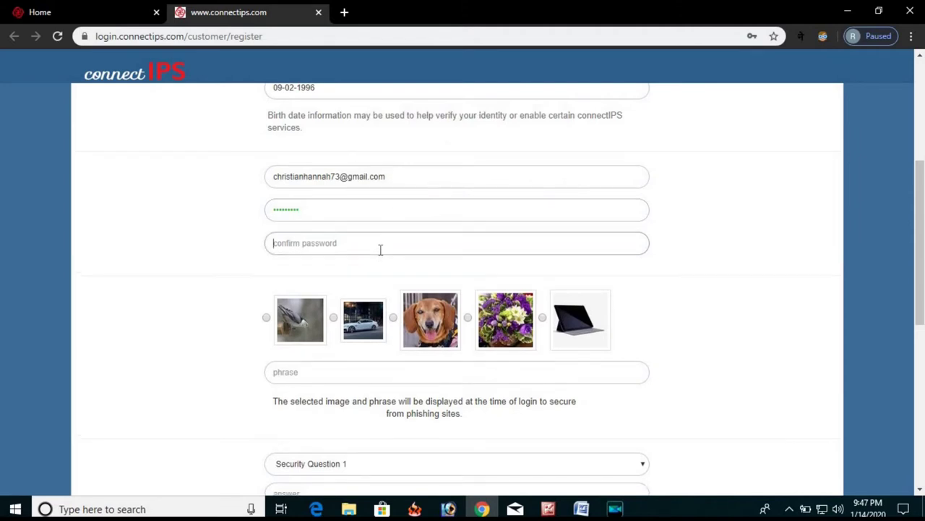
- Re-enter the account password in the confirm-password field
{"action": "scroll", "coordinate": [394, 249], "scroll_direction": "down", "scroll_amount": 1}
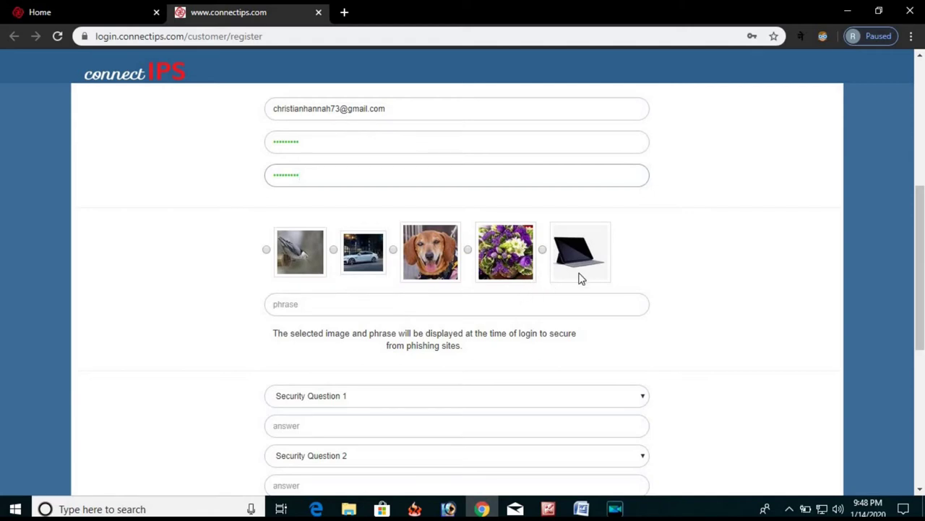
- Select the tablet picture as security image and type the security phrase
{"action": "left_click", "coordinate": [542, 250]}
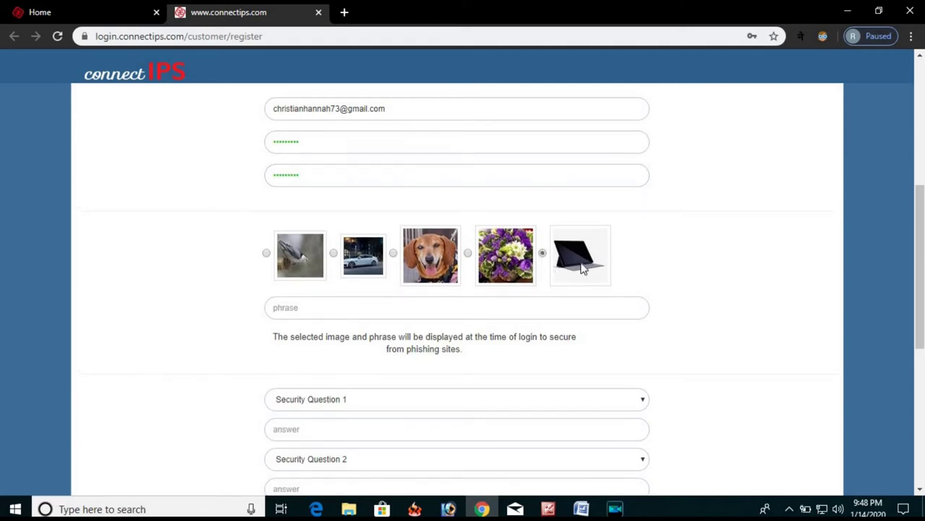
{"action": "left_click", "coordinate": [396, 311]}
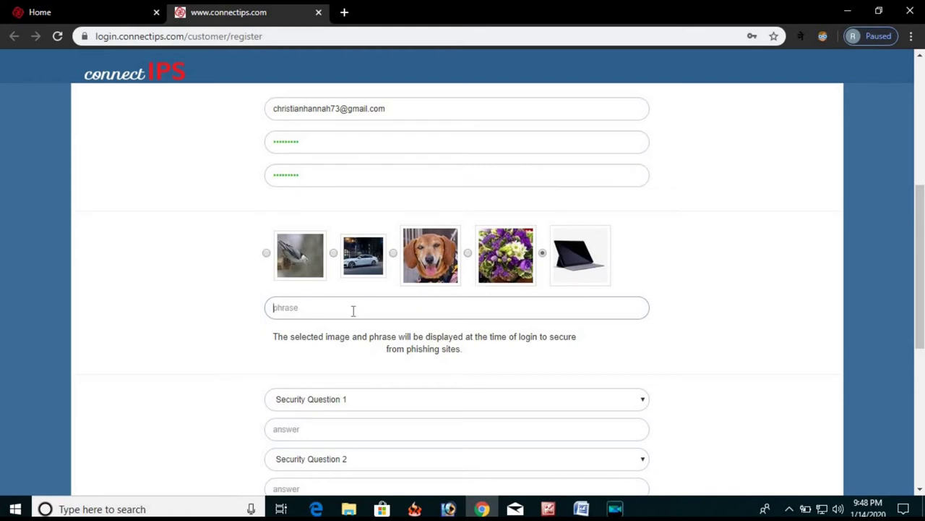
{"action": "scroll", "coordinate": [473, 284], "scroll_direction": "down", "scroll_amount": 1}
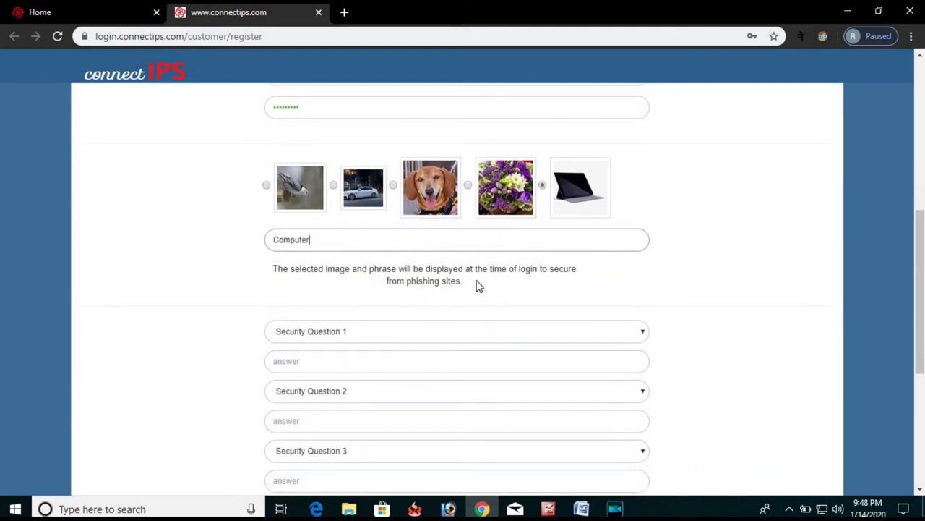
{"action": "scroll", "coordinate": [407, 295], "scroll_direction": "down", "scroll_amount": 1}
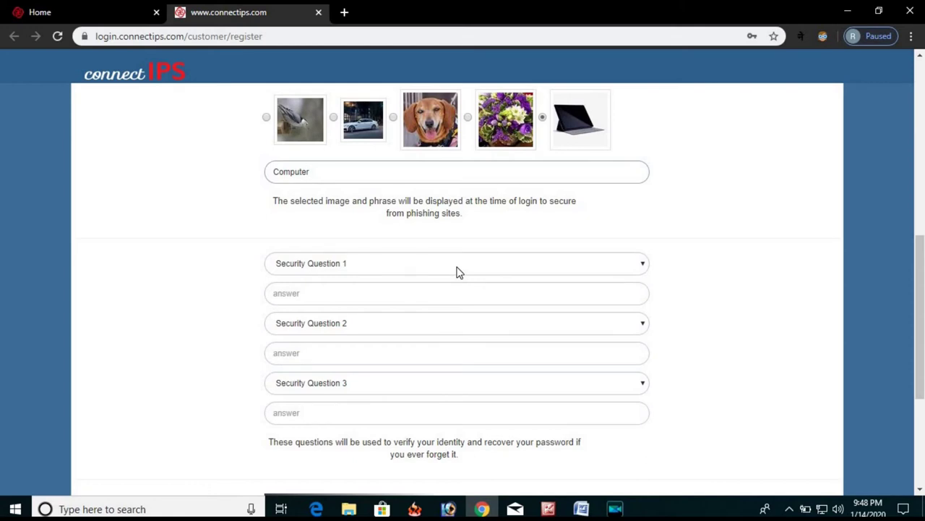
- Choose the birth city and pet name questions for questions 1 and 2 and answer both
{"action": "left_click", "coordinate": [426, 270]}
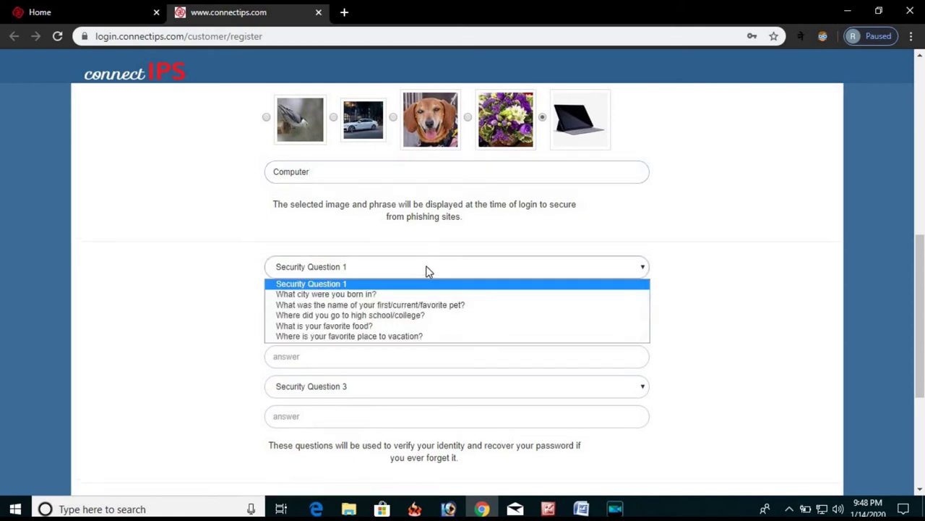
{"action": "left_click", "coordinate": [397, 296]}
{"action": "left_click", "coordinate": [384, 297]}
{"action": "scroll", "coordinate": [374, 262], "scroll_direction": "down", "scroll_amount": 1}
{"action": "left_click", "coordinate": [373, 263]}
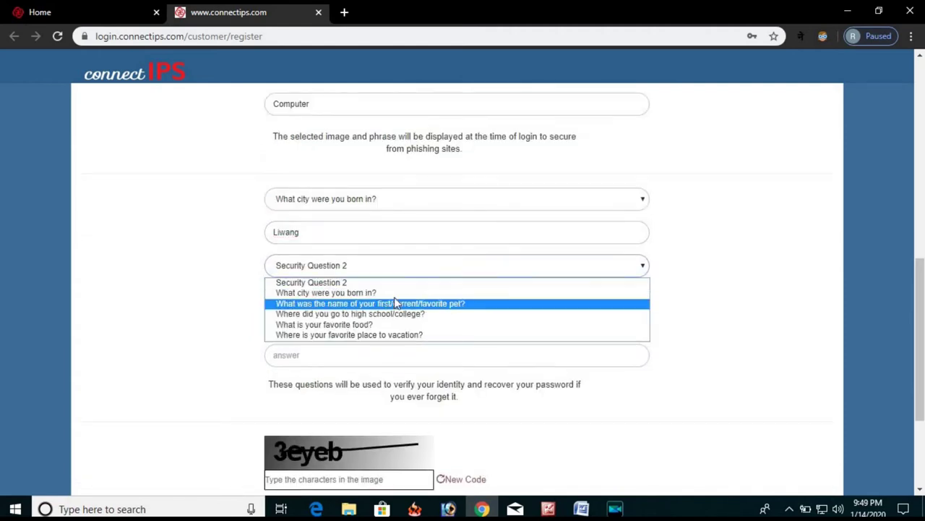
{"action": "left_click", "coordinate": [393, 303]}
{"action": "left_click", "coordinate": [376, 297]}
- Choose the favourite food question for question 3 and enter its answer
{"action": "left_click", "coordinate": [506, 332]}
{"action": "left_click", "coordinate": [499, 391]}
{"action": "scroll", "coordinate": [492, 351], "scroll_direction": "down", "scroll_amount": 1}
{"action": "left_click", "coordinate": [412, 300]}
{"action": "scroll", "coordinate": [417, 172], "scroll_direction": "up", "scroll_amount": 1}
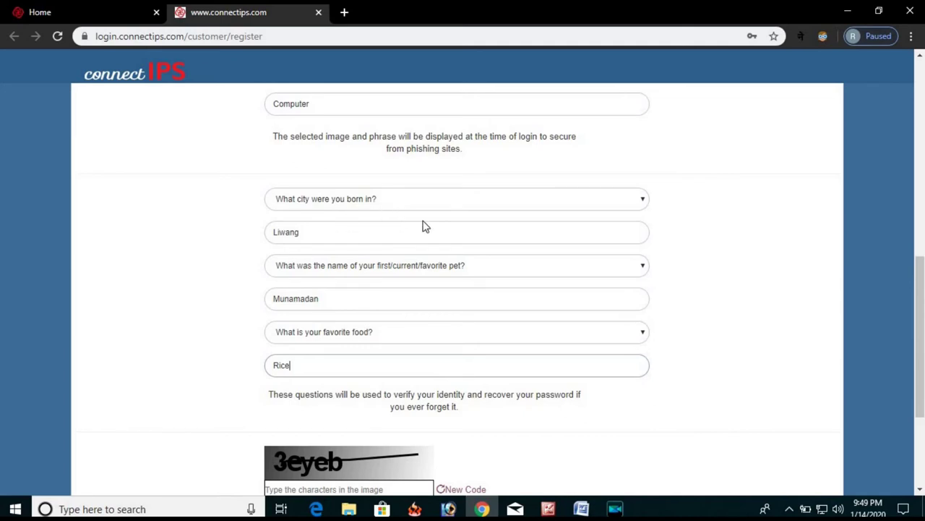
- Review the three security answers for birth city, pet name and favourite food
{"action": "left_click", "coordinate": [334, 236]}
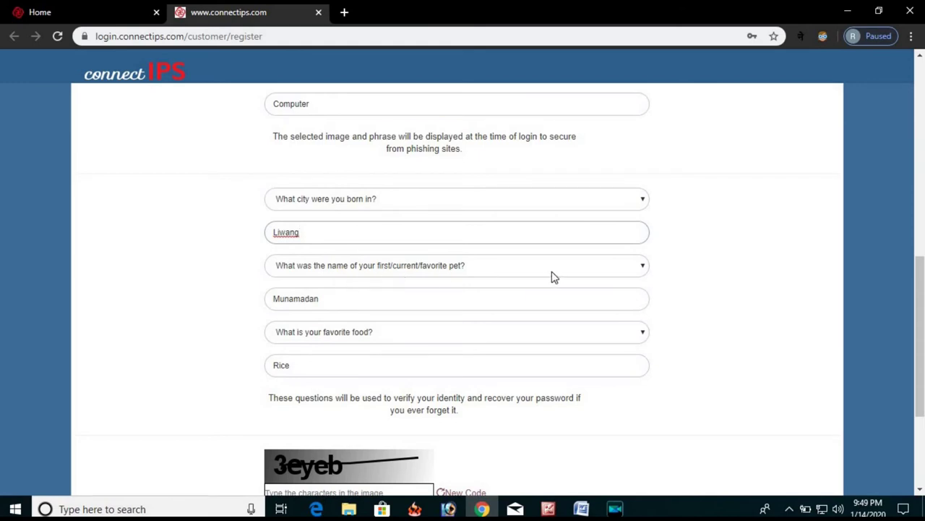
{"action": "left_click", "coordinate": [340, 298]}
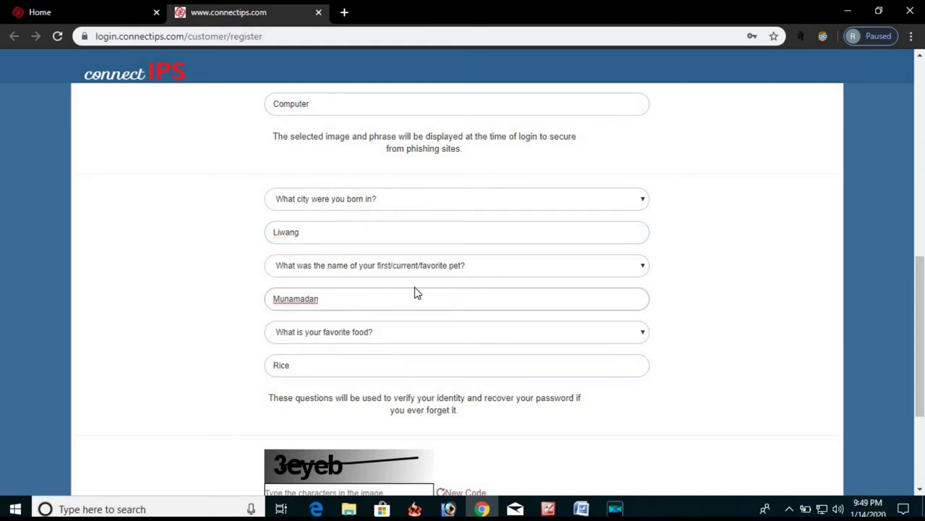
{"action": "scroll", "coordinate": [390, 279], "scroll_direction": "down", "scroll_amount": 1}
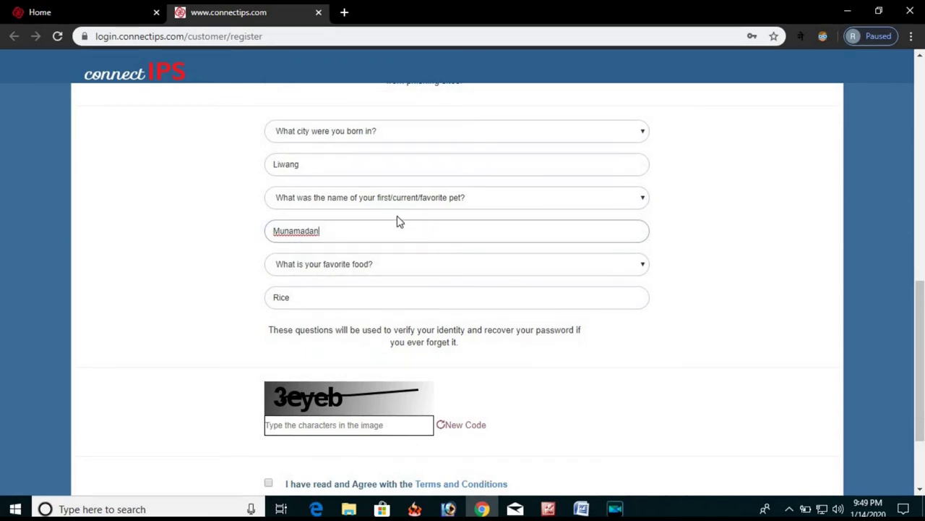
{"action": "left_click", "coordinate": [334, 296]}
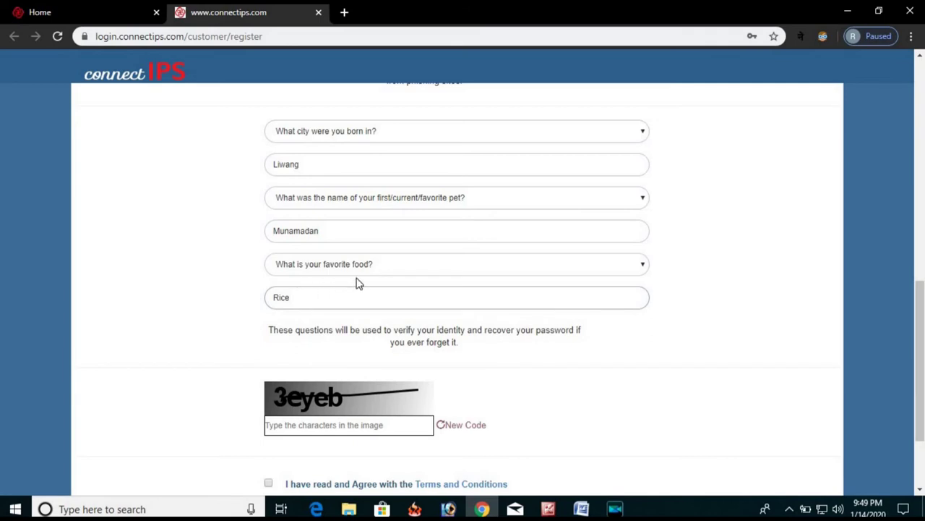
{"action": "scroll", "coordinate": [381, 304], "scroll_direction": "down", "scroll_amount": 1}
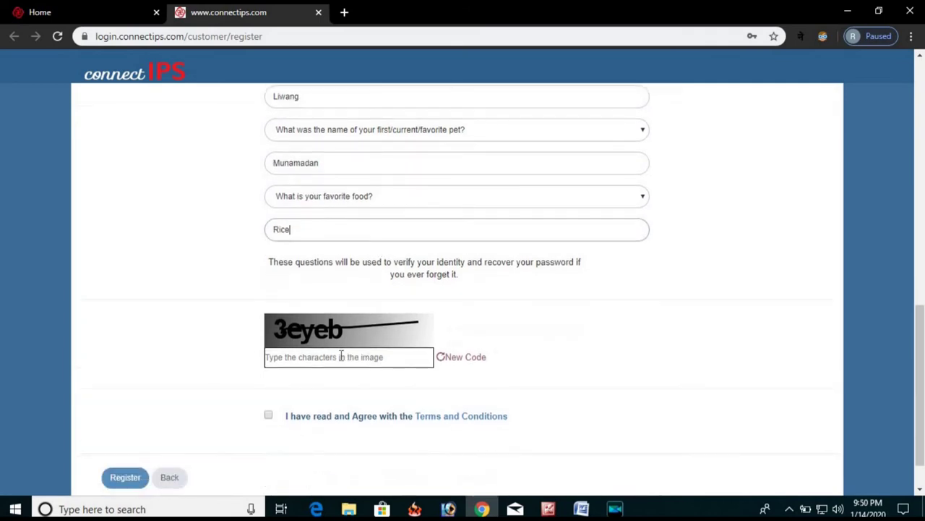
- Enter the captcha characters from the image, tick the Terms and Conditions box, and press Register
{"action": "left_click", "coordinate": [339, 356]}
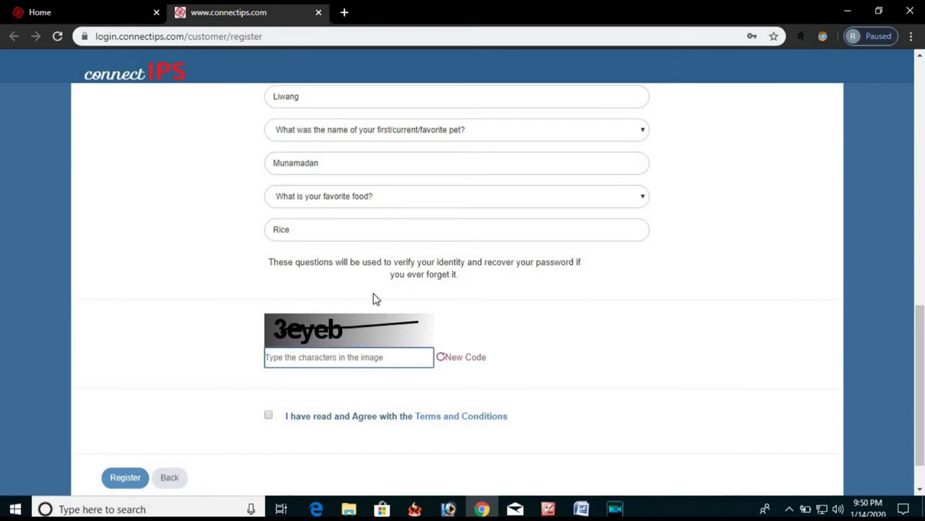
{"action": "scroll", "coordinate": [376, 299], "scroll_direction": "down", "scroll_amount": 1}
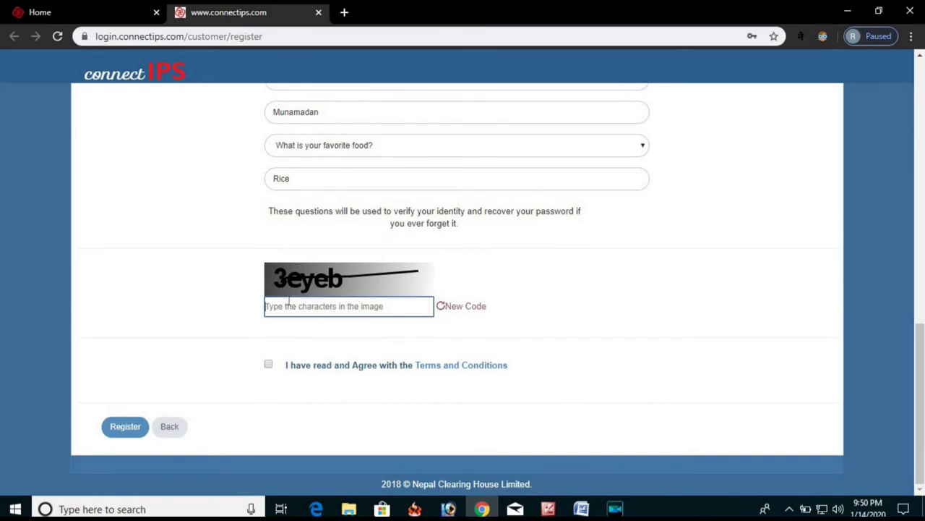
{"action": "type", "text": "3eyeb"}
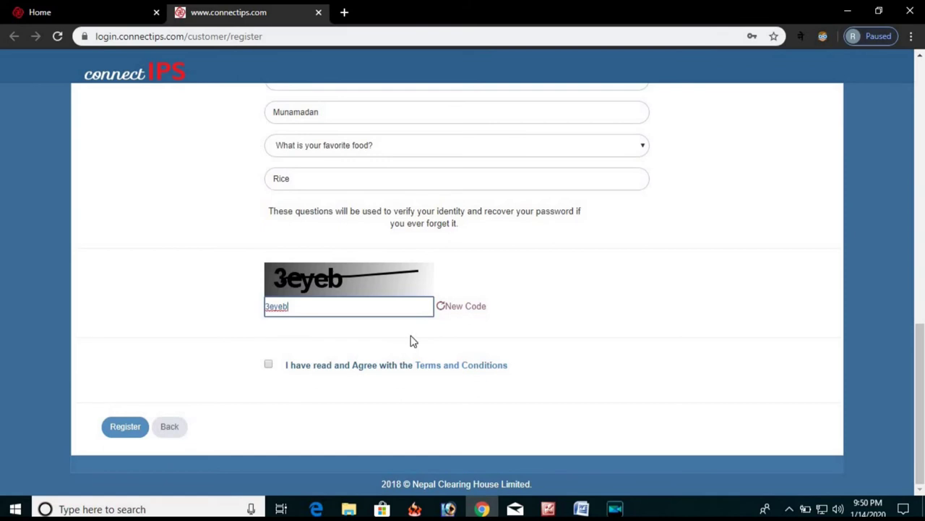
{"action": "left_click", "coordinate": [269, 368]}
{"action": "left_click", "coordinate": [269, 381]}
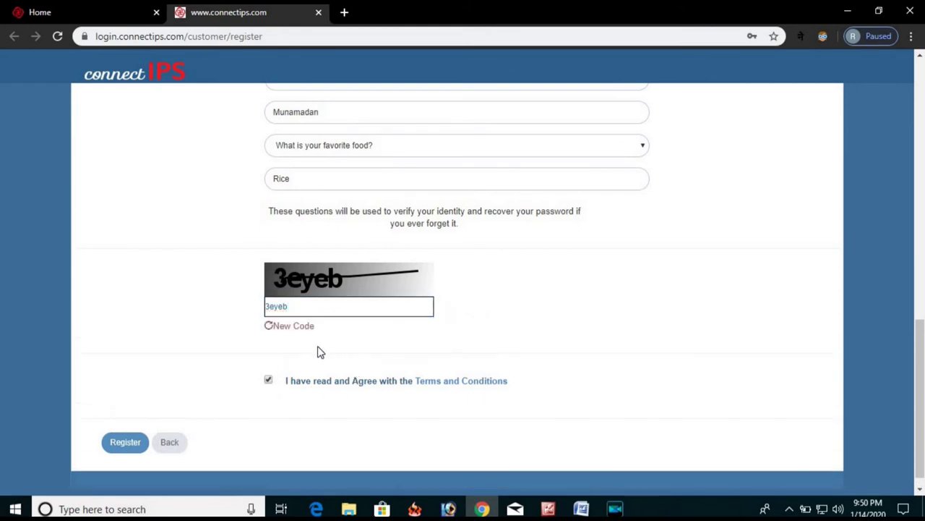
{"action": "scroll", "coordinate": [314, 351], "scroll_direction": "down", "scroll_amount": 1}
{"action": "left_click", "coordinate": [122, 432]}
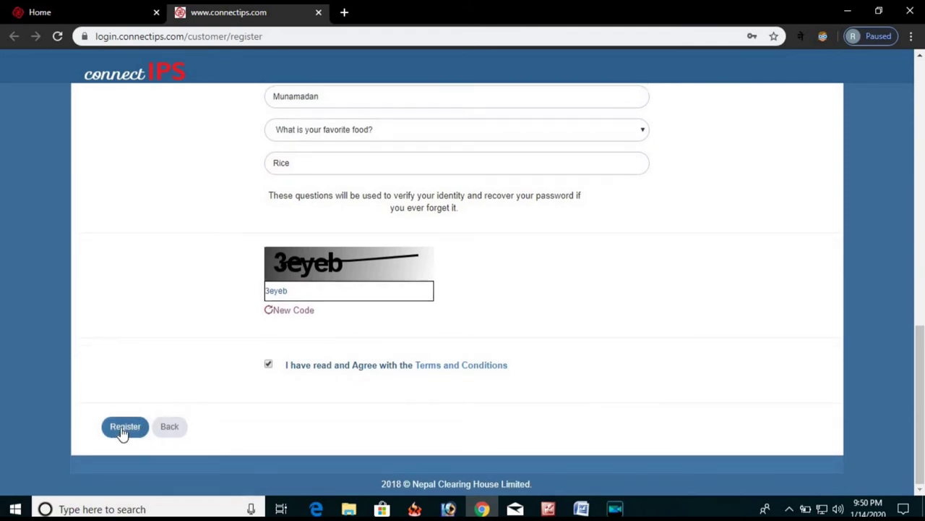
- Scroll through the filled registration form to review it, then submit it with Register
{"action": "scroll", "coordinate": [417, 326], "scroll_direction": "up", "scroll_amount": 2}
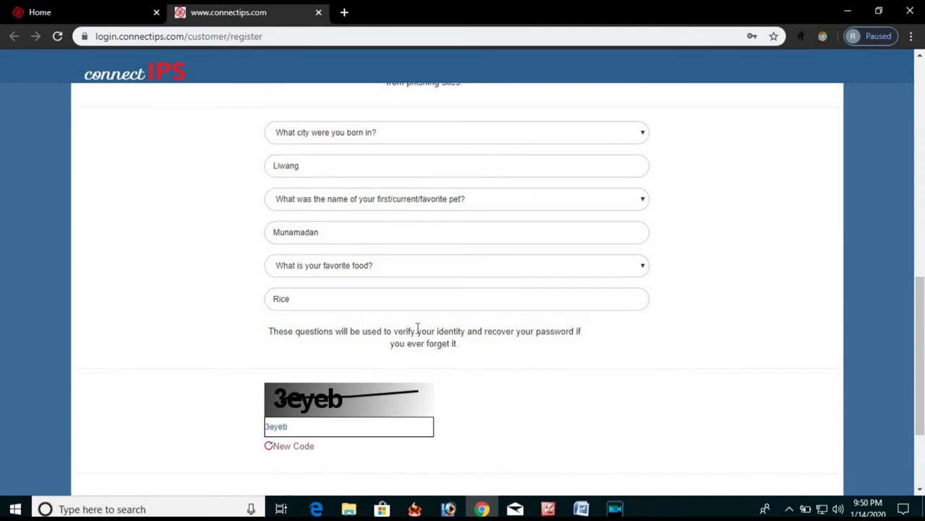
{"action": "scroll", "coordinate": [401, 269], "scroll_direction": "up", "scroll_amount": 8}
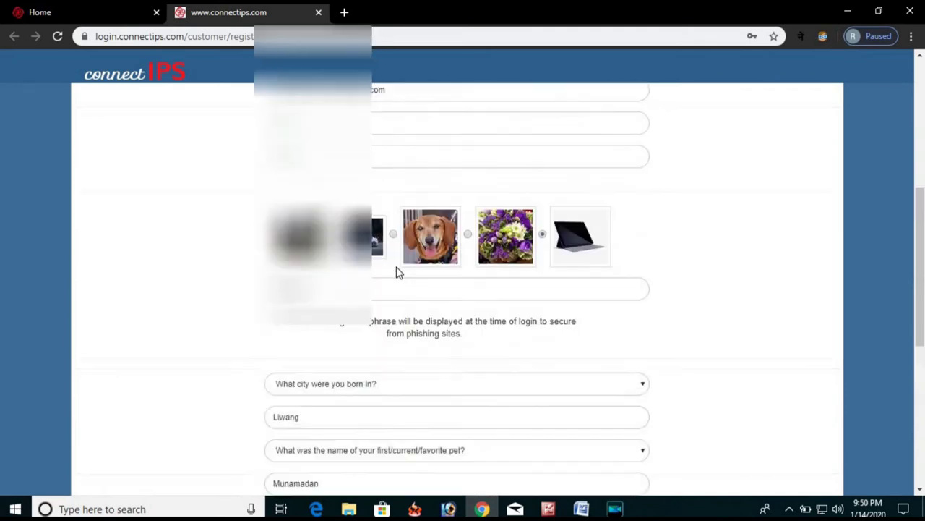
{"action": "scroll", "coordinate": [402, 266], "scroll_direction": "down", "scroll_amount": 2}
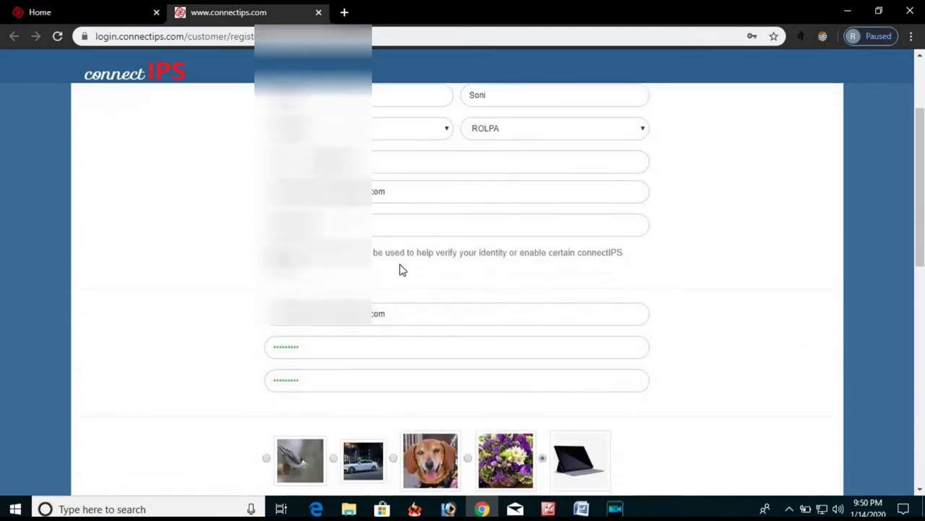
{"action": "scroll", "coordinate": [401, 267], "scroll_direction": "up", "scroll_amount": 2}
{"action": "scroll", "coordinate": [402, 269], "scroll_direction": "down", "scroll_amount": 1}
{"action": "scroll", "coordinate": [402, 270], "scroll_direction": "down", "scroll_amount": 1}
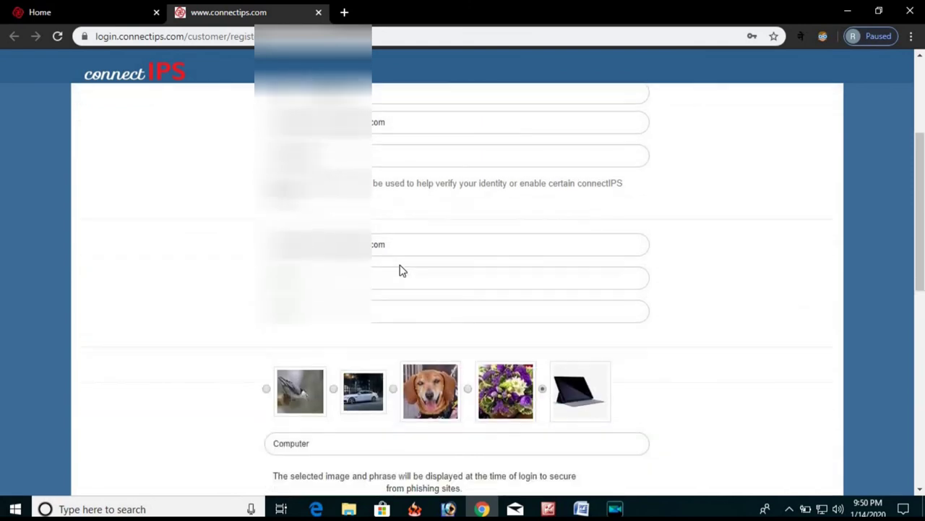
{"action": "scroll", "coordinate": [403, 270], "scroll_direction": "down", "scroll_amount": 5}
{"action": "scroll", "coordinate": [402, 270], "scroll_direction": "down", "scroll_amount": 2}
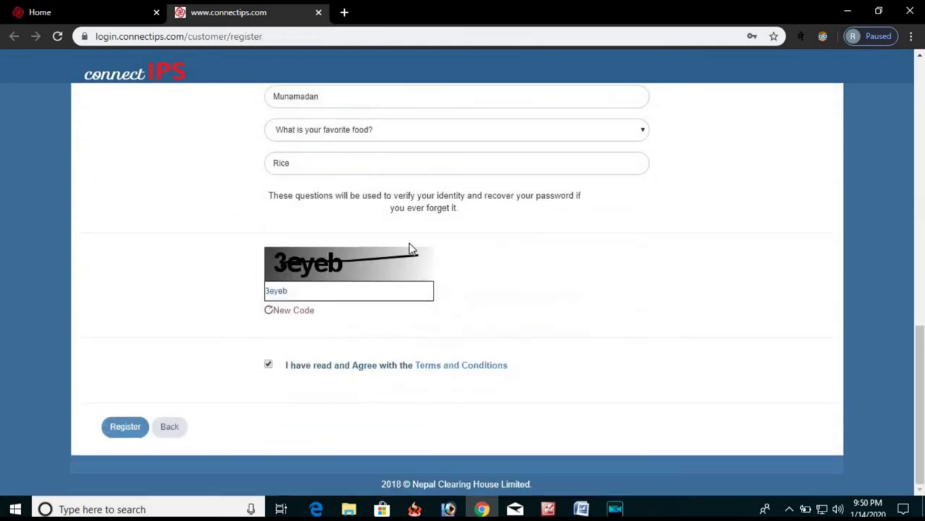
{"action": "left_click", "coordinate": [123, 431]}
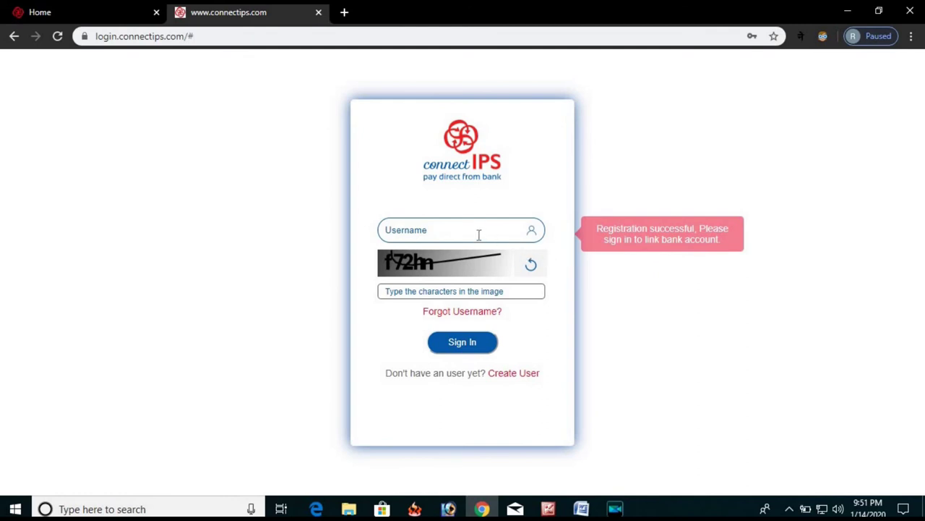
- Paste the registered e-mail as username and sign in, re-entering the captcha after the first attempt fails
{"action": "left_click", "coordinate": [442, 234]}
{"action": "key", "text": "ctrl+v"}
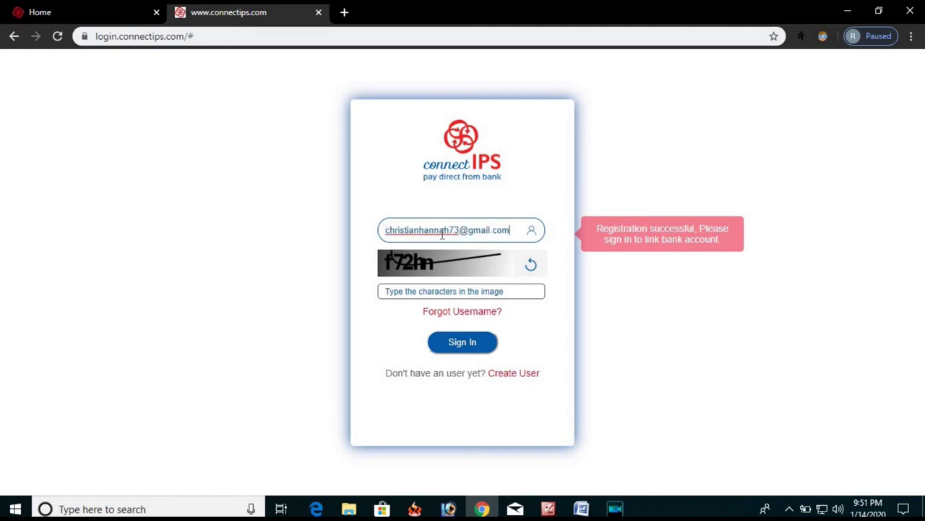
{"action": "left_click", "coordinate": [433, 295]}
{"action": "type", "text": "f"}
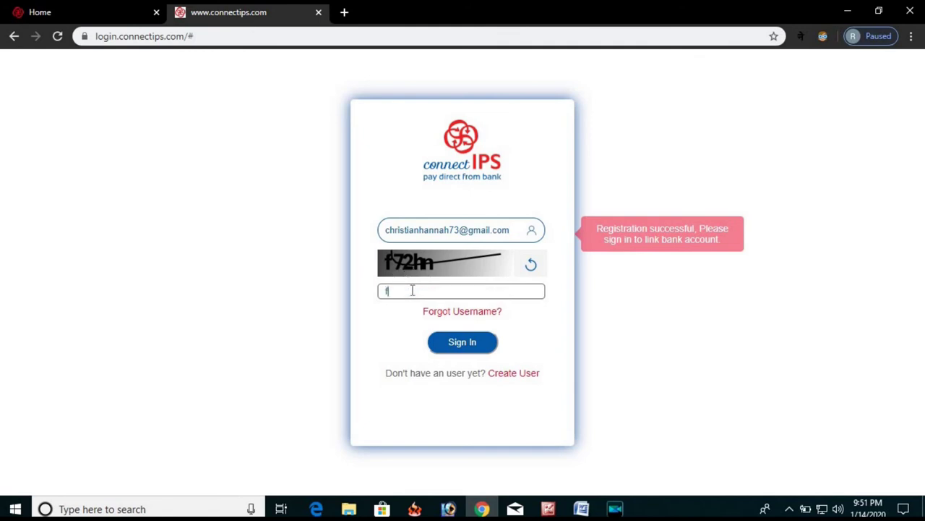
{"action": "type", "text": "72"}
{"action": "key", "text": "Return"}
{"action": "type", "text": "wf8p7"}
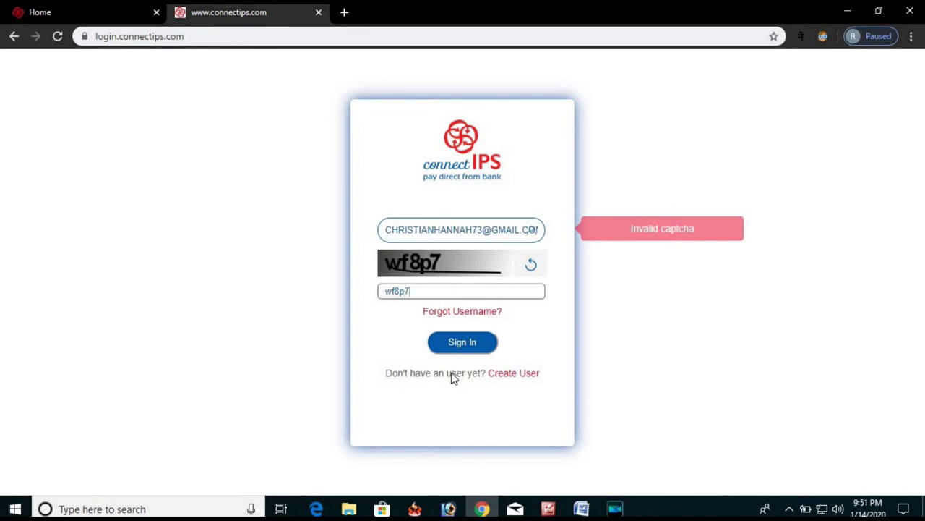
{"action": "left_click", "coordinate": [463, 345]}
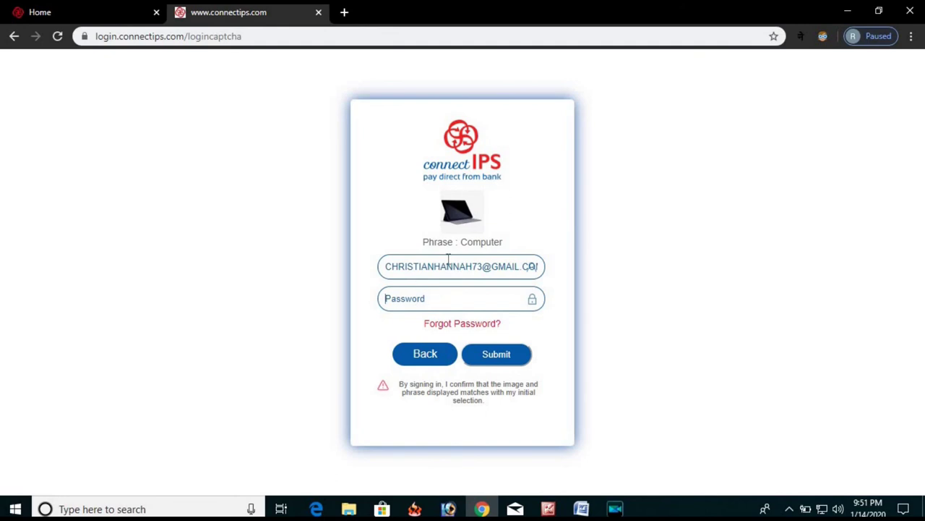
- Type the account password, correcting a mistyped character, and submit it
{"action": "key", "text": "Return"}
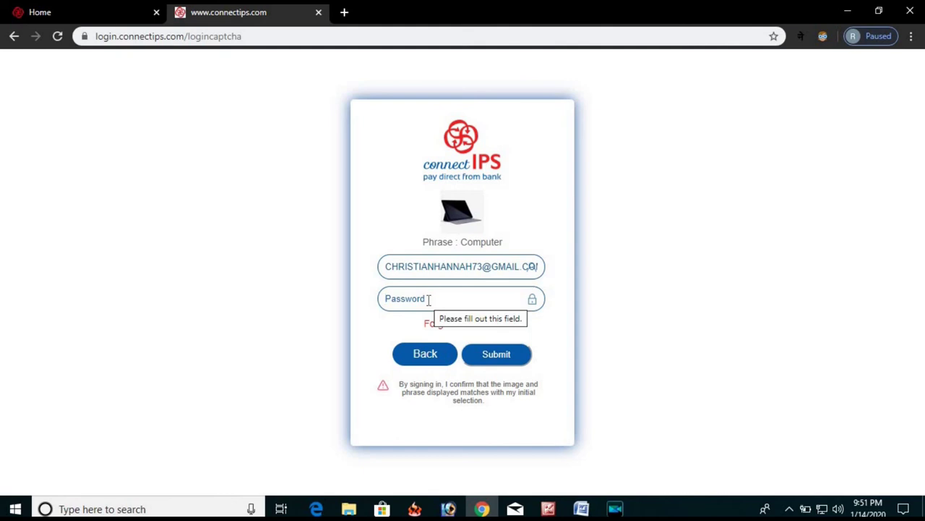
{"action": "type", "text": "•"}
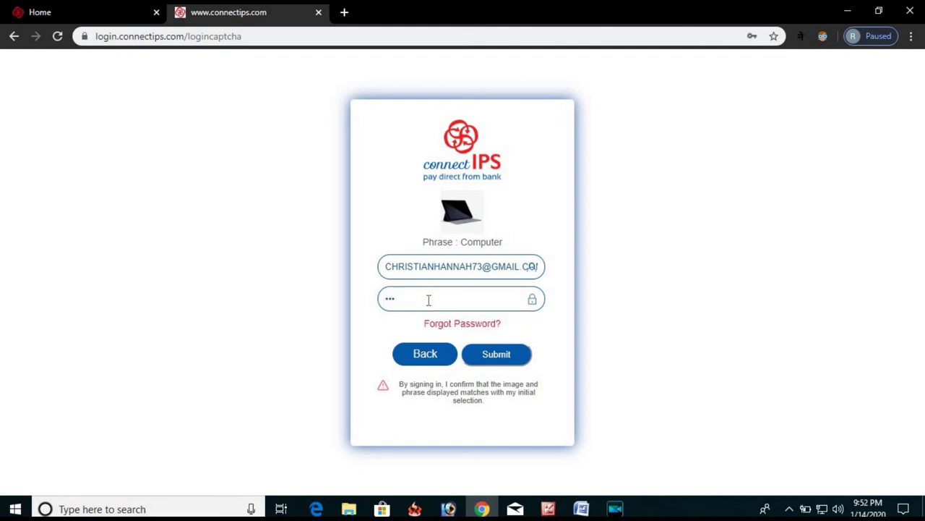
{"action": "type", "text": "•"}
{"action": "key", "text": "BackSpace"}
{"action": "key", "text": "BackSpace"}
{"action": "type", "text": "•"}
{"action": "left_click", "coordinate": [520, 363]}
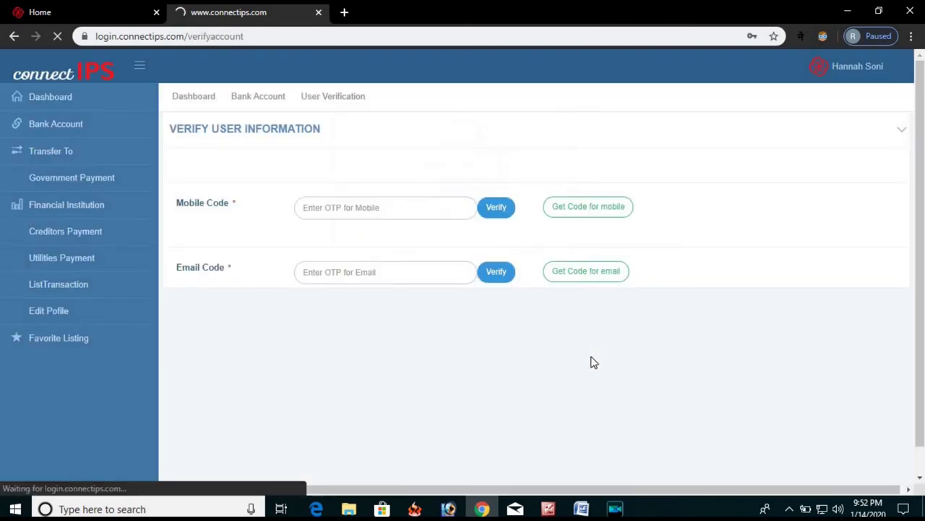